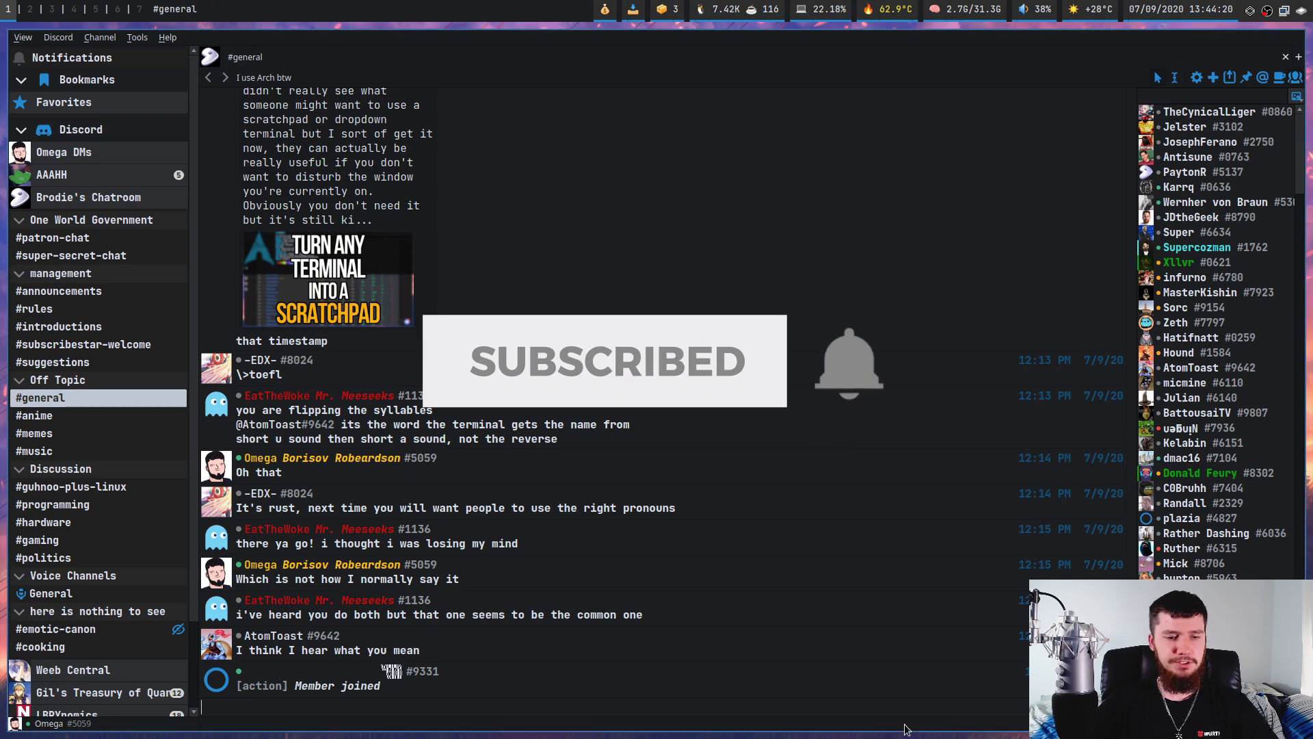
Start a message draft in #general that mentions the fourth member suggested after "@".
{"action": "type", "text": "@"}
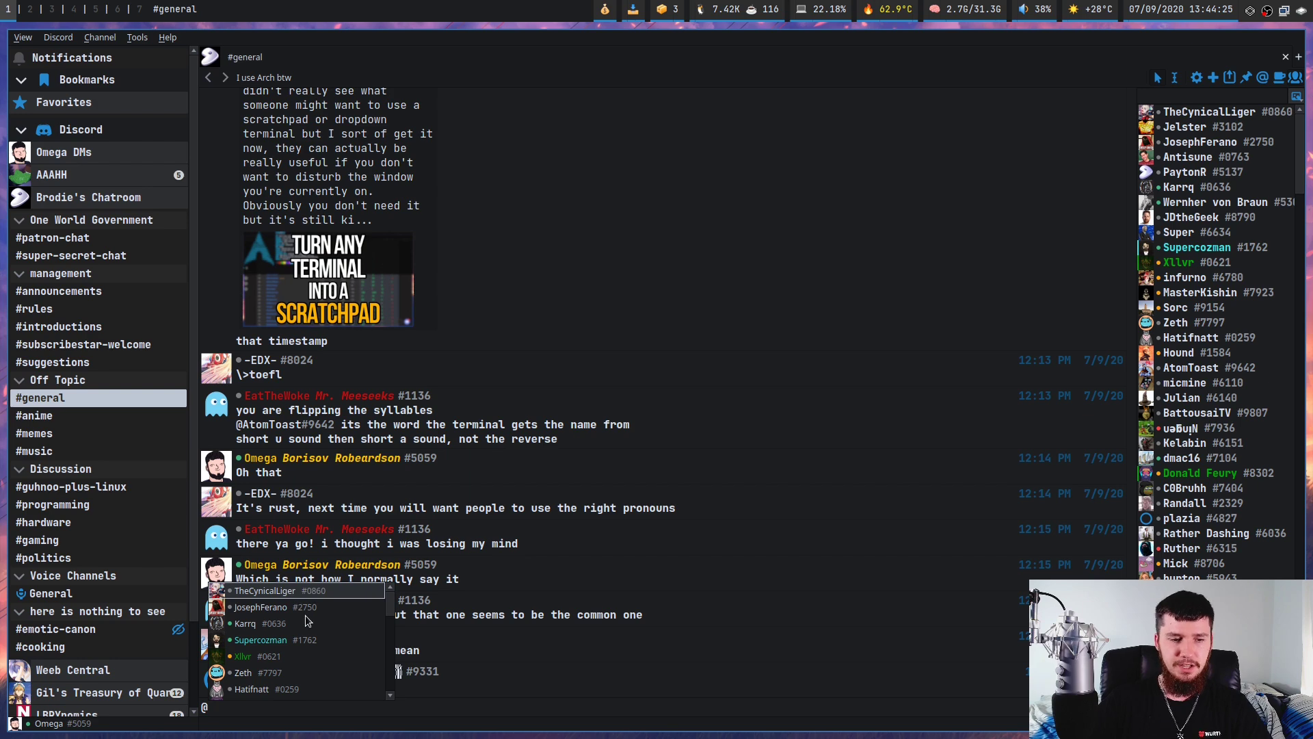
{"action": "key", "text": "Down"}
{"action": "key", "text": "Down"}
{"action": "key", "text": "Down"}
{"action": "key", "text": "Tab"}
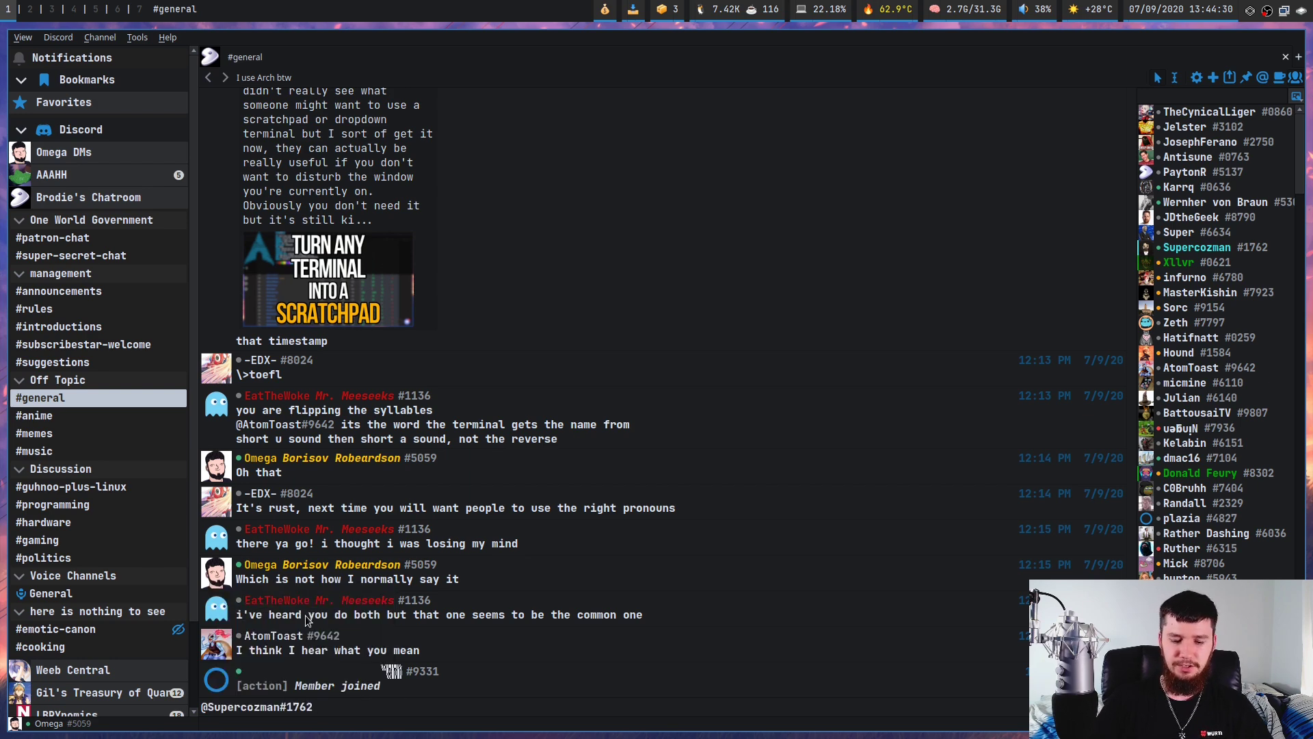
Look up emoji with ":10" in the message draft and insert the smug emoji from the emoji picker.
{"action": "type", "text": ":"}
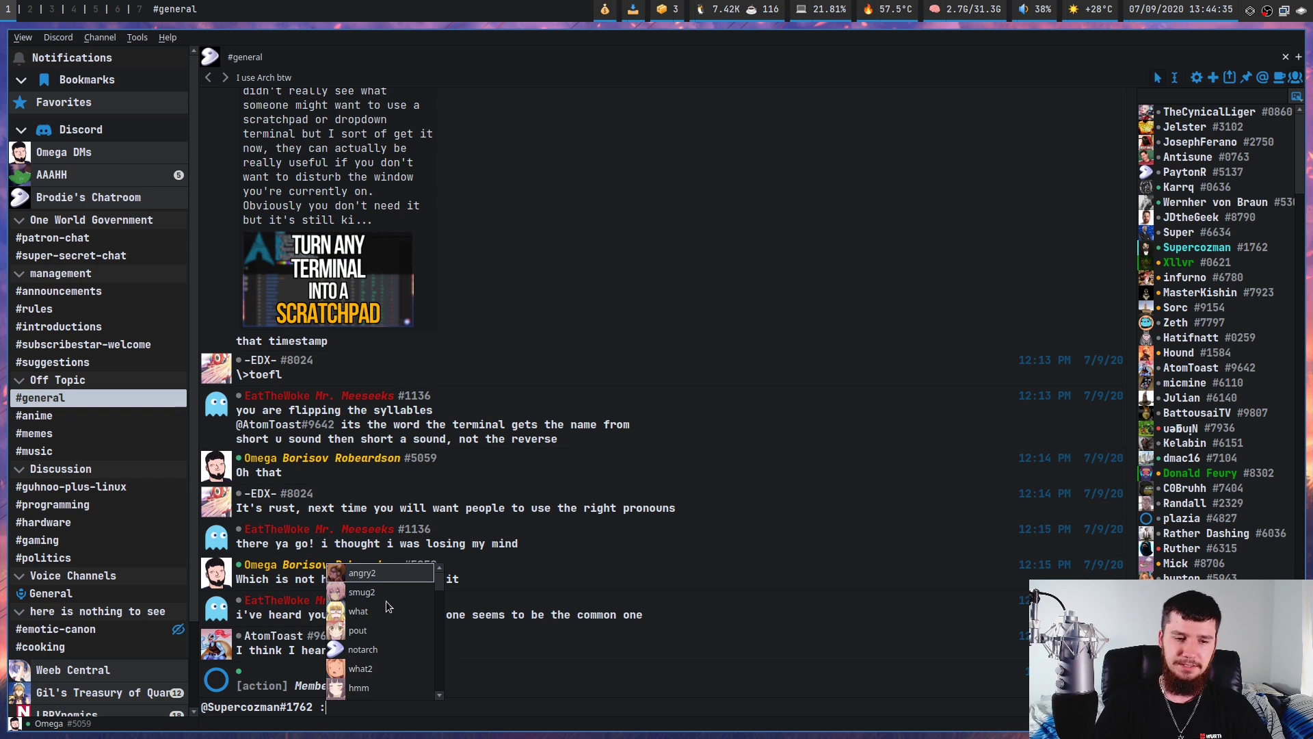
{"action": "type", "text": "10"}
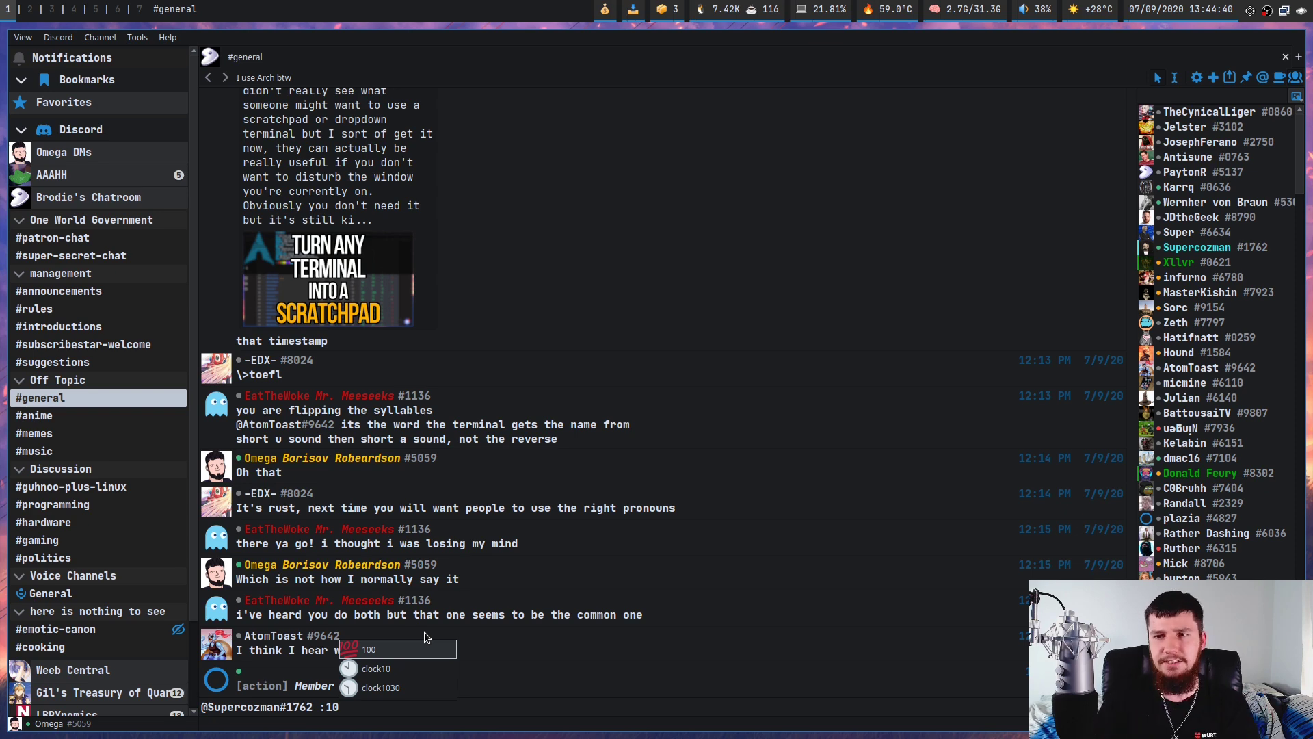
{"action": "left_click", "coordinate": [1281, 80]}
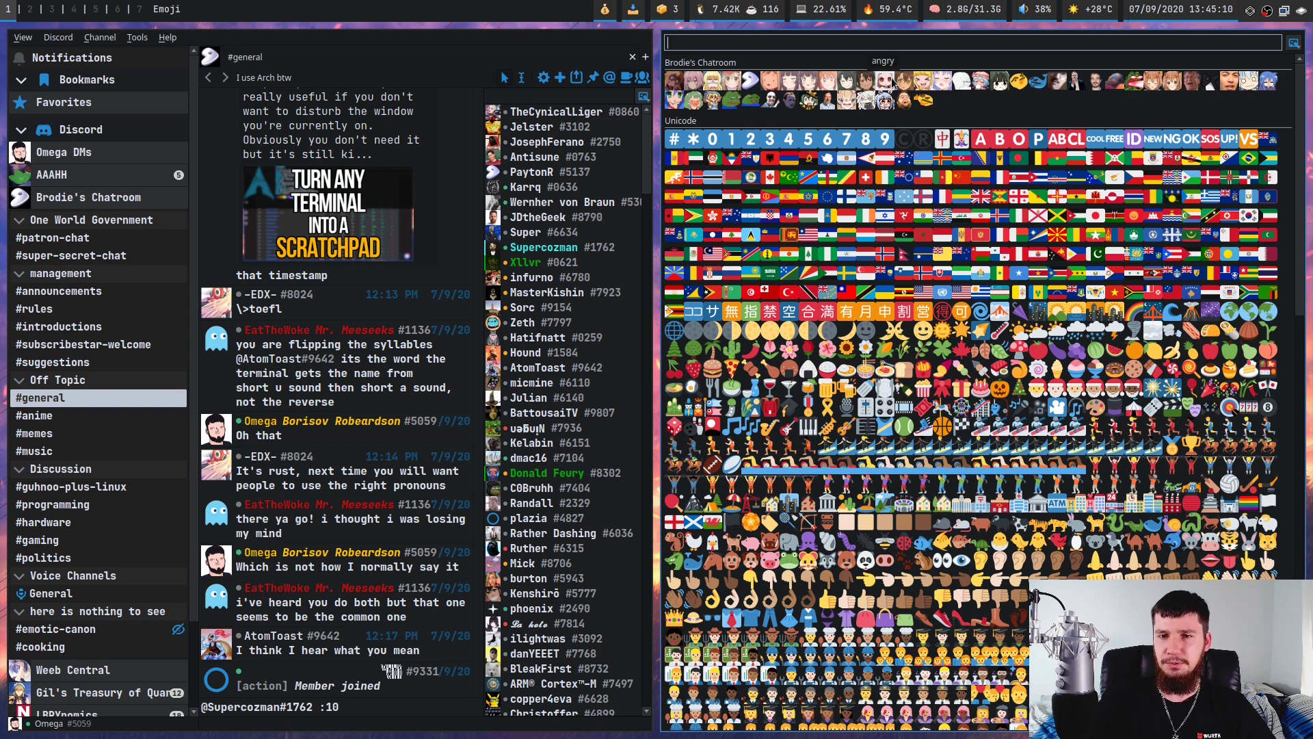
{"action": "left_click", "coordinate": [848, 81]}
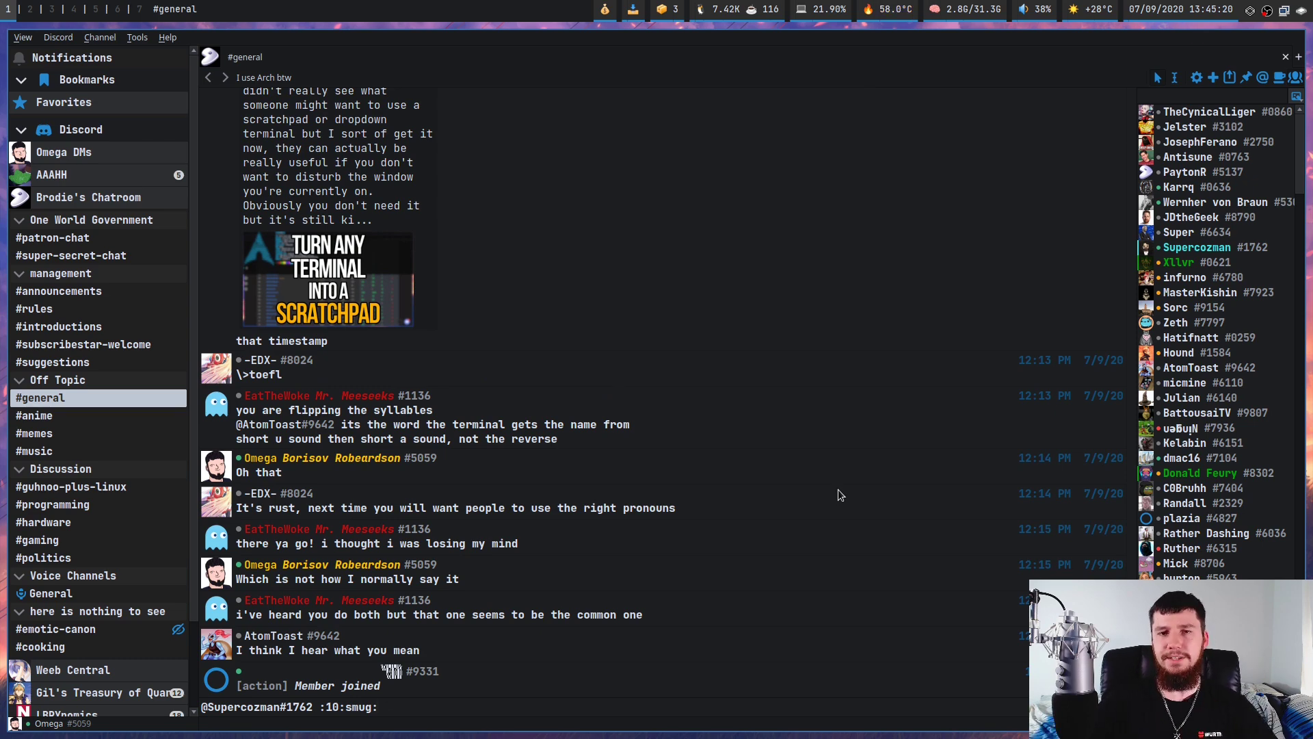
Open the file upload dialog for #general and dismiss it without choosing a file.
{"action": "left_click", "coordinate": [1229, 77]}
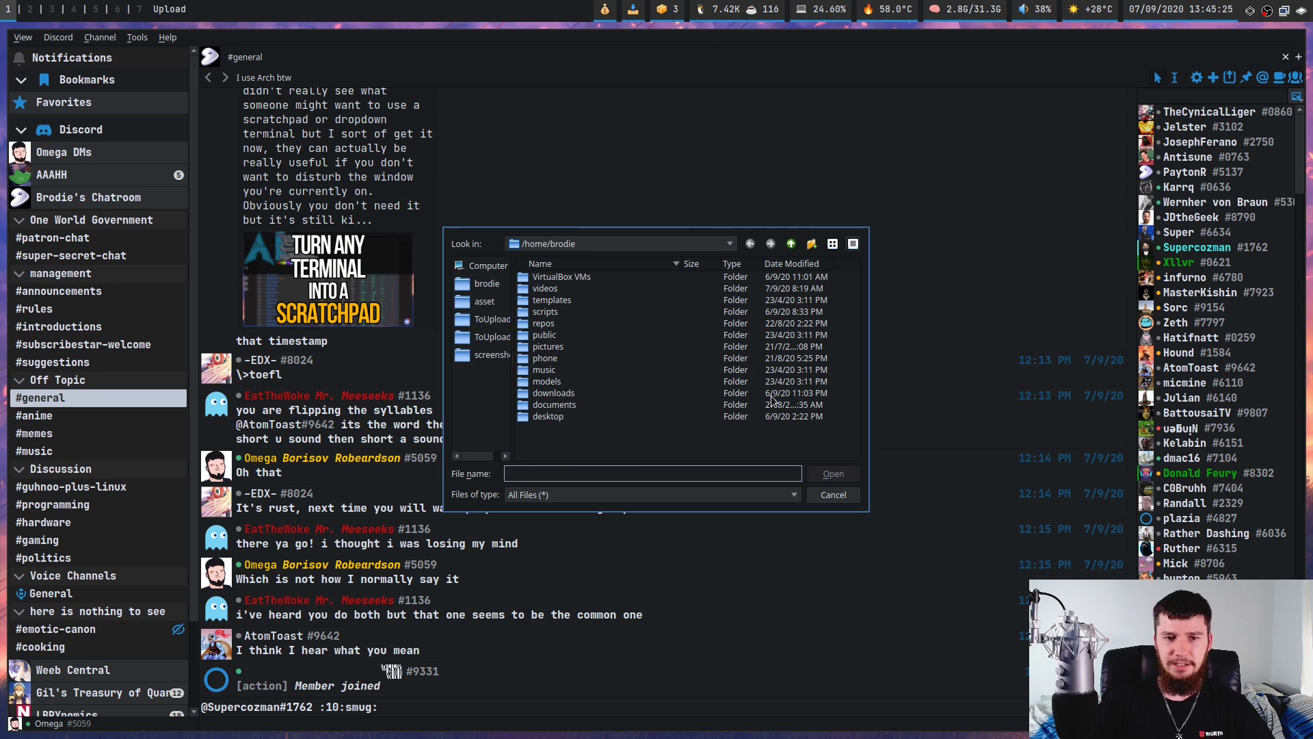
{"action": "key", "text": "Escape"}
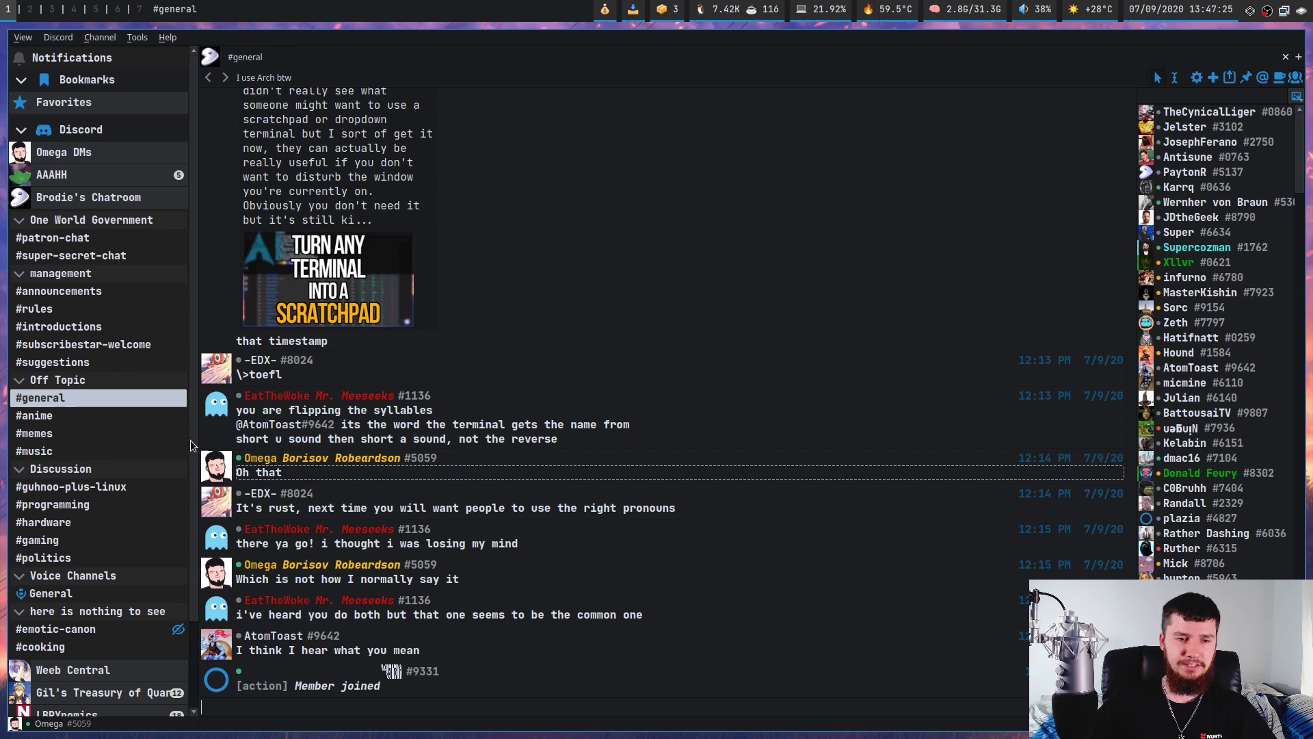
Edit the "Oh that" message in #general to read "Oh that." and delete that message.
{"action": "right_click", "coordinate": [267, 470]}
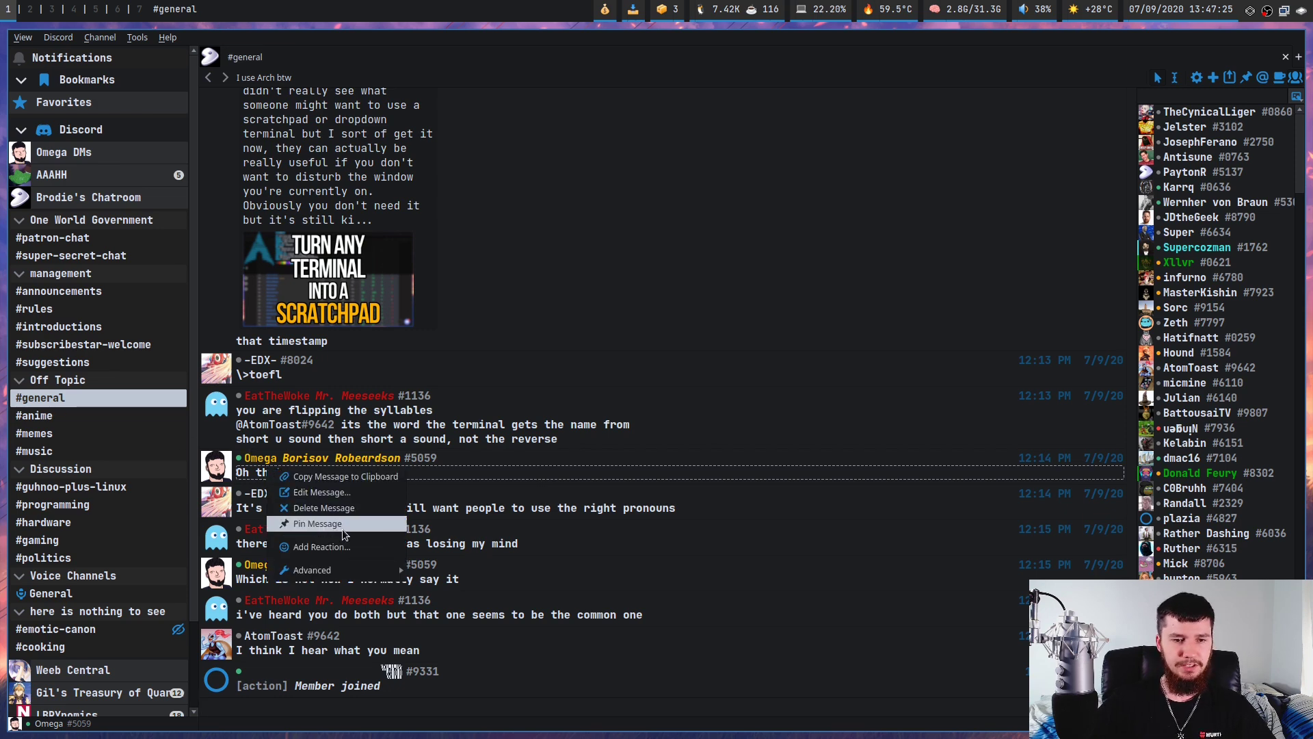
{"action": "left_click", "coordinate": [345, 492]}
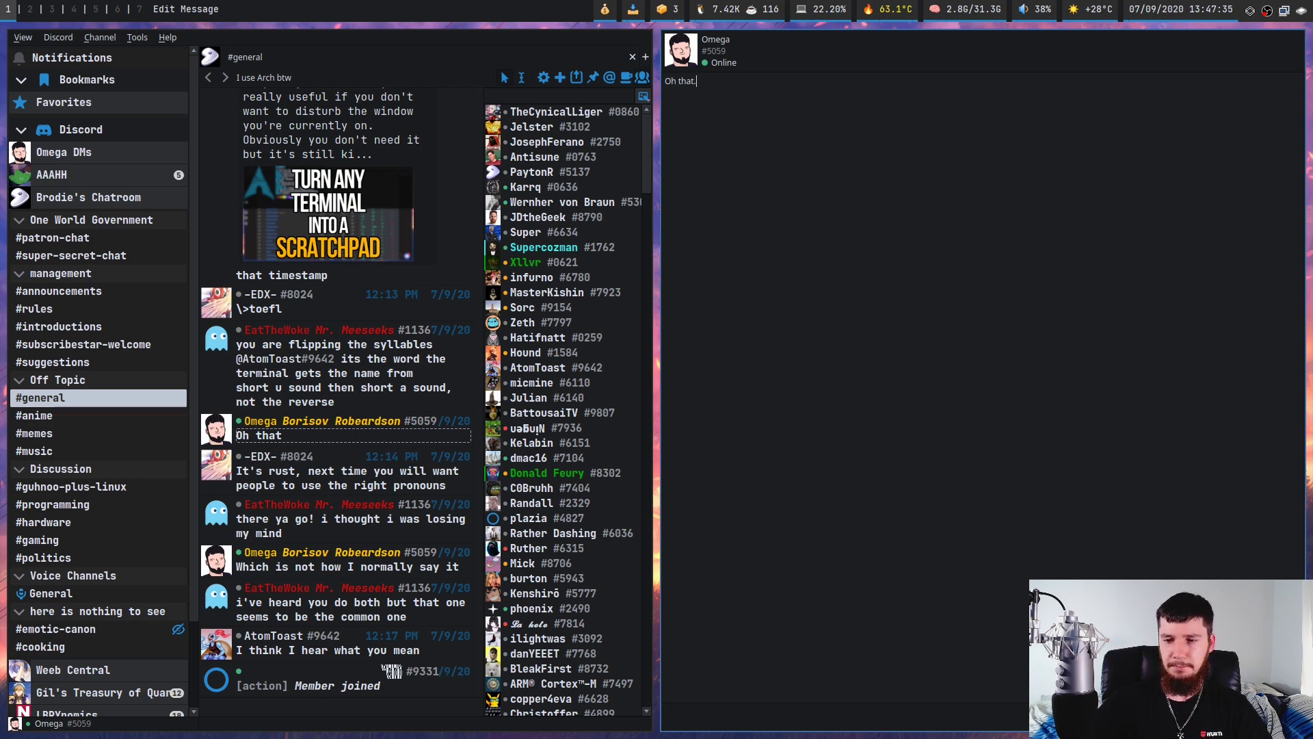
{"action": "key", "text": "Return"}
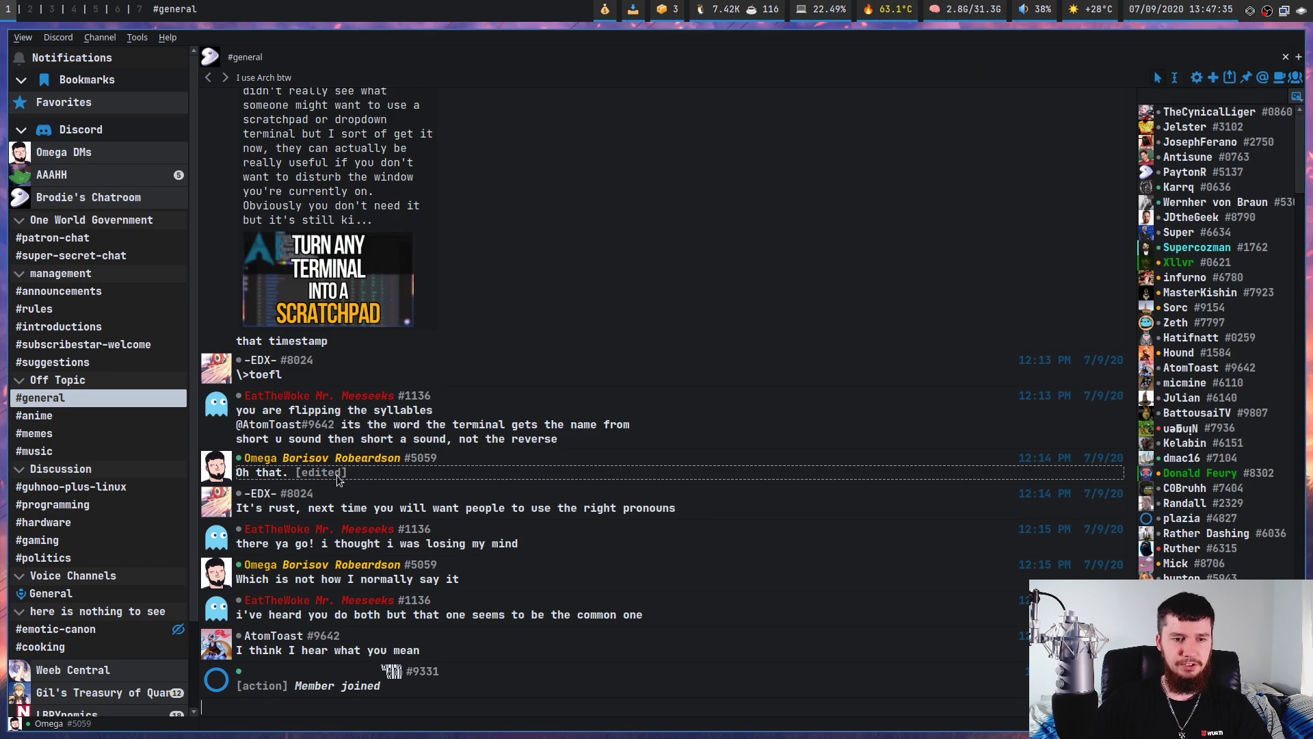
{"action": "right_click", "coordinate": [337, 479]}
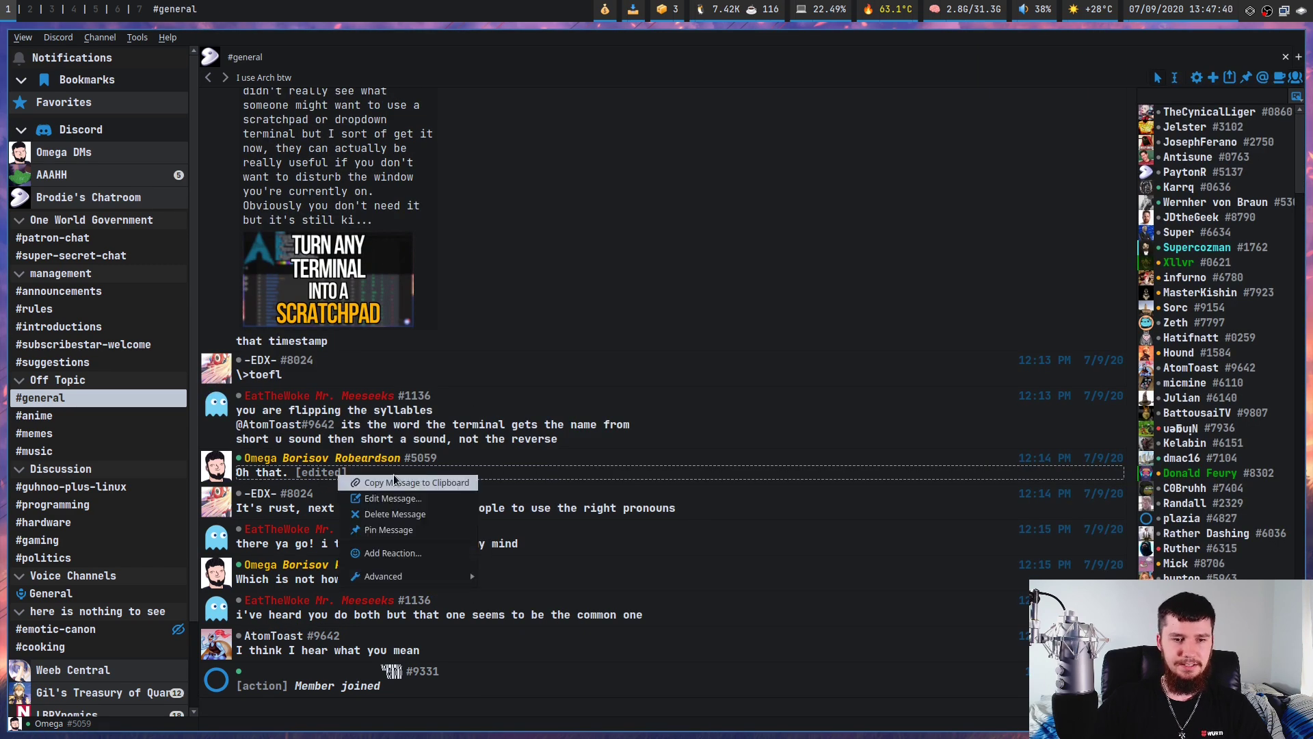
{"action": "left_click", "coordinate": [410, 519]}
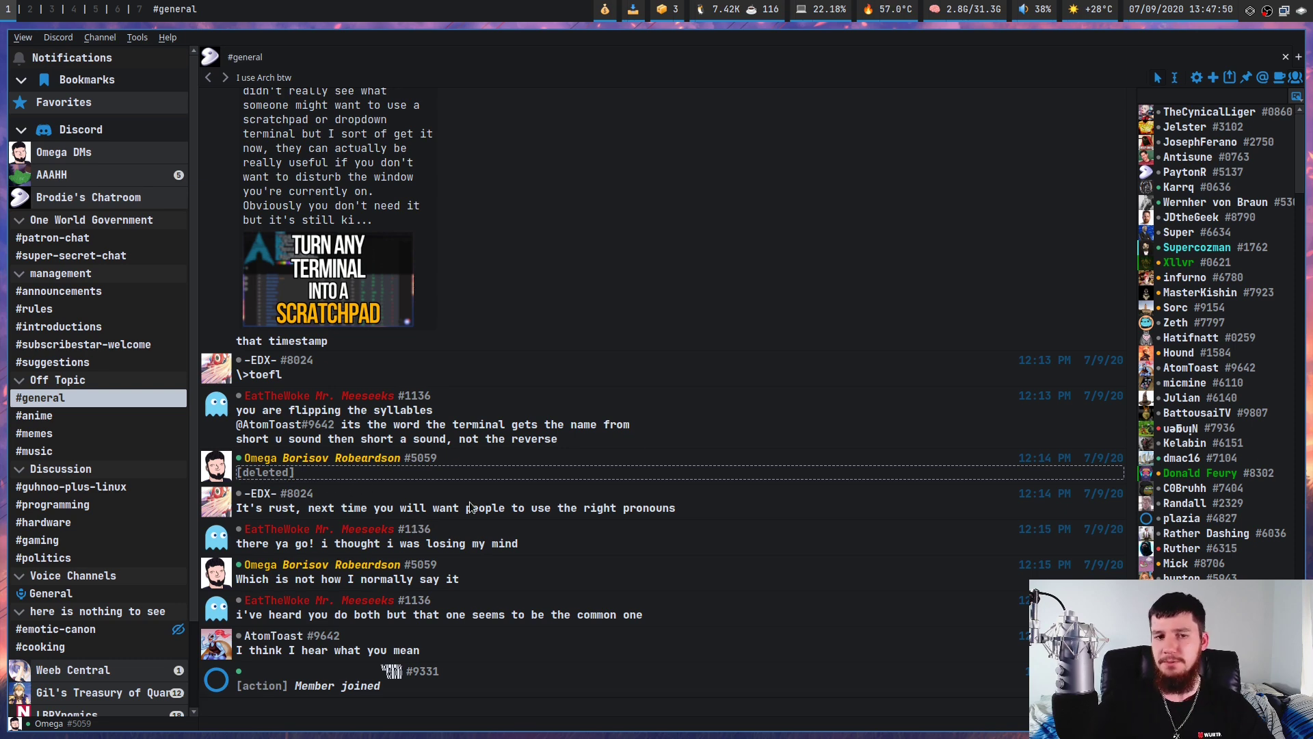
Examine the options for the "It's rust" message and the moderation actions for a member in #general.
{"action": "right_click", "coordinate": [500, 510]}
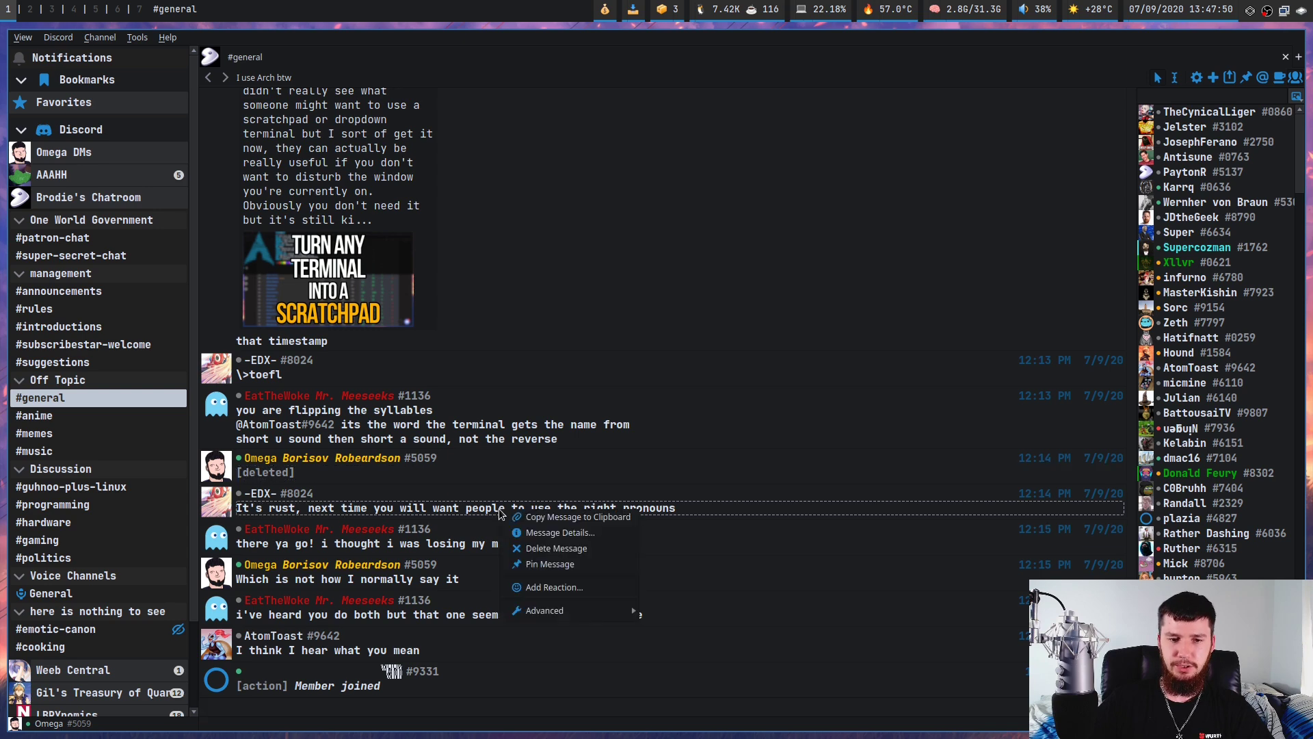
{"action": "left_click", "coordinate": [584, 548]}
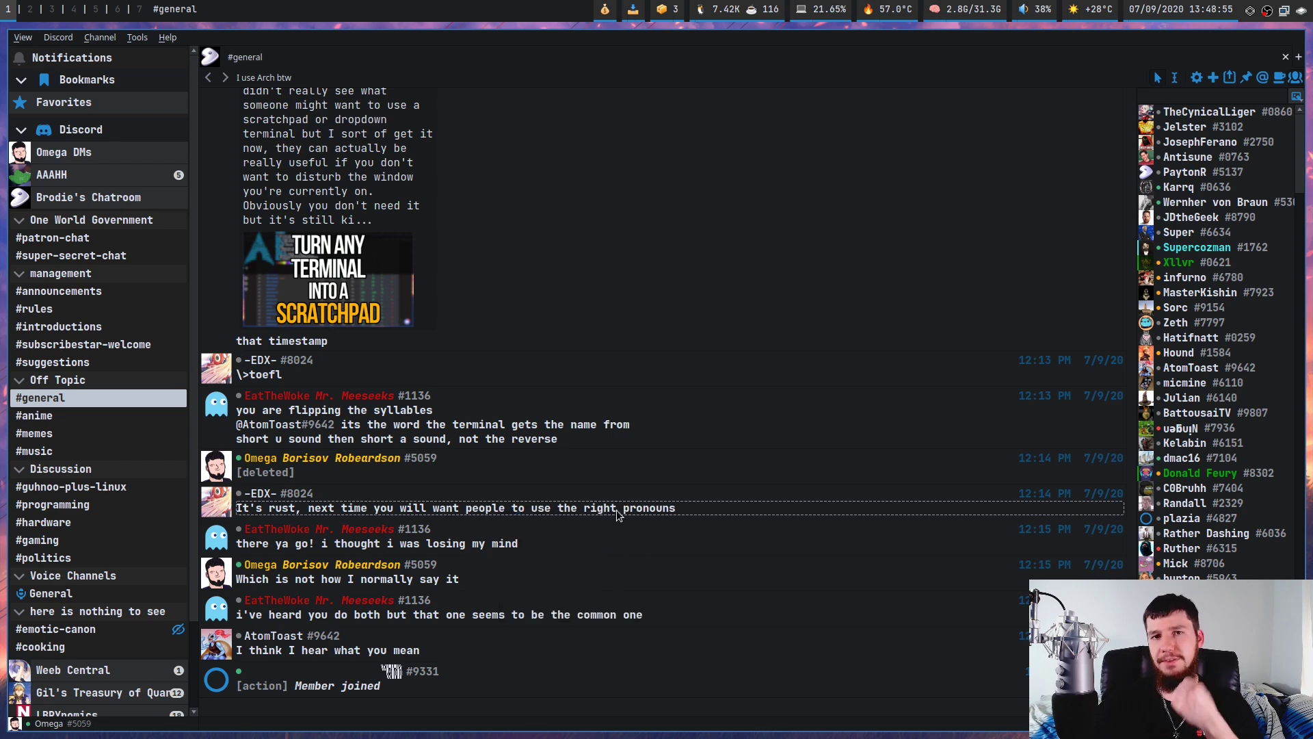
{"action": "right_click", "coordinate": [212, 607]}
{"action": "mouse_move", "coordinate": [289, 661]}
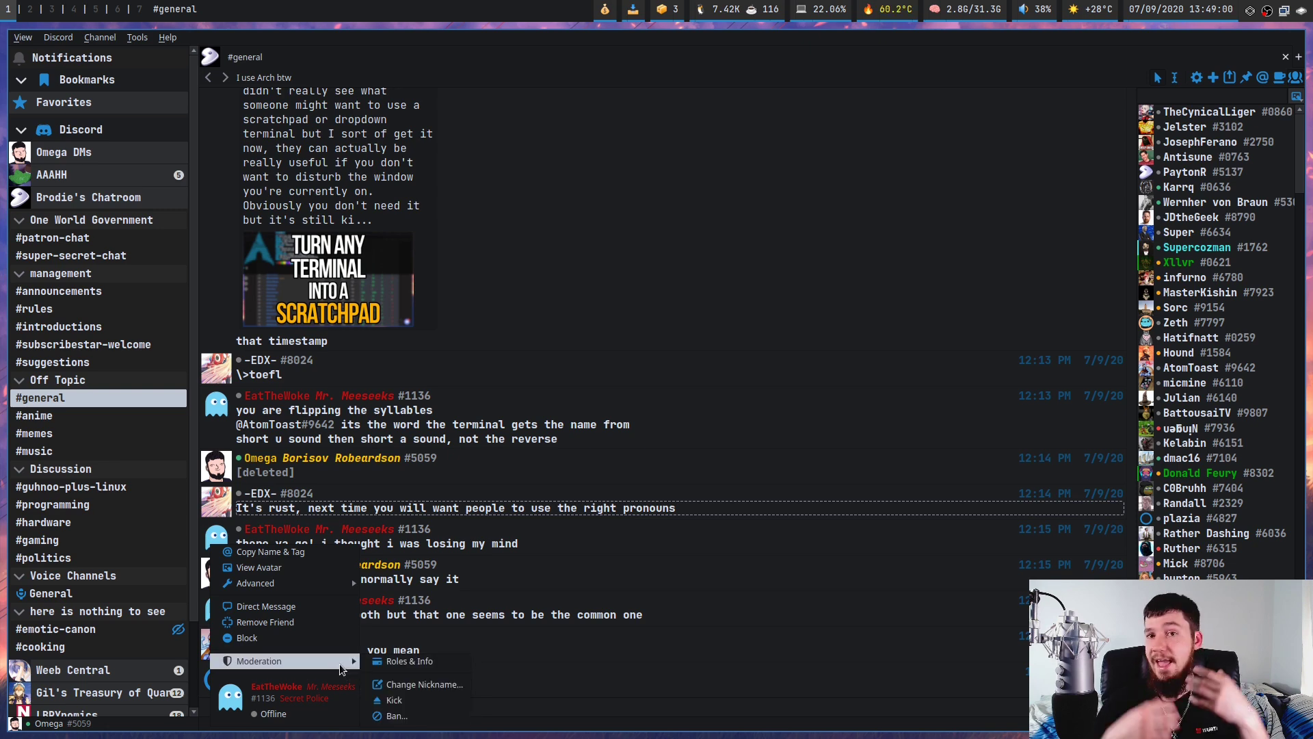
{"action": "left_click", "coordinate": [402, 660]}
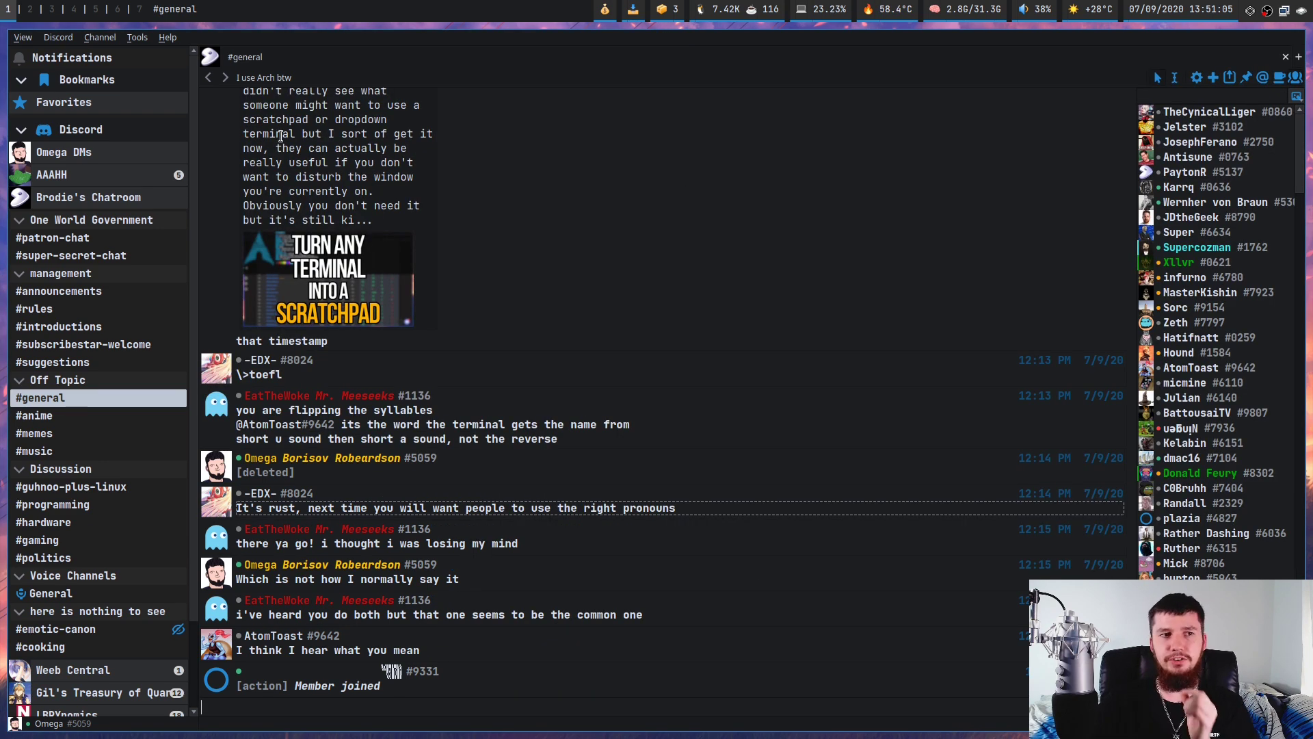
Open the accounts page and examine its Discord and Slack sections.
{"action": "left_click", "coordinate": [58, 37]}
{"action": "left_click", "coordinate": [89, 212]}
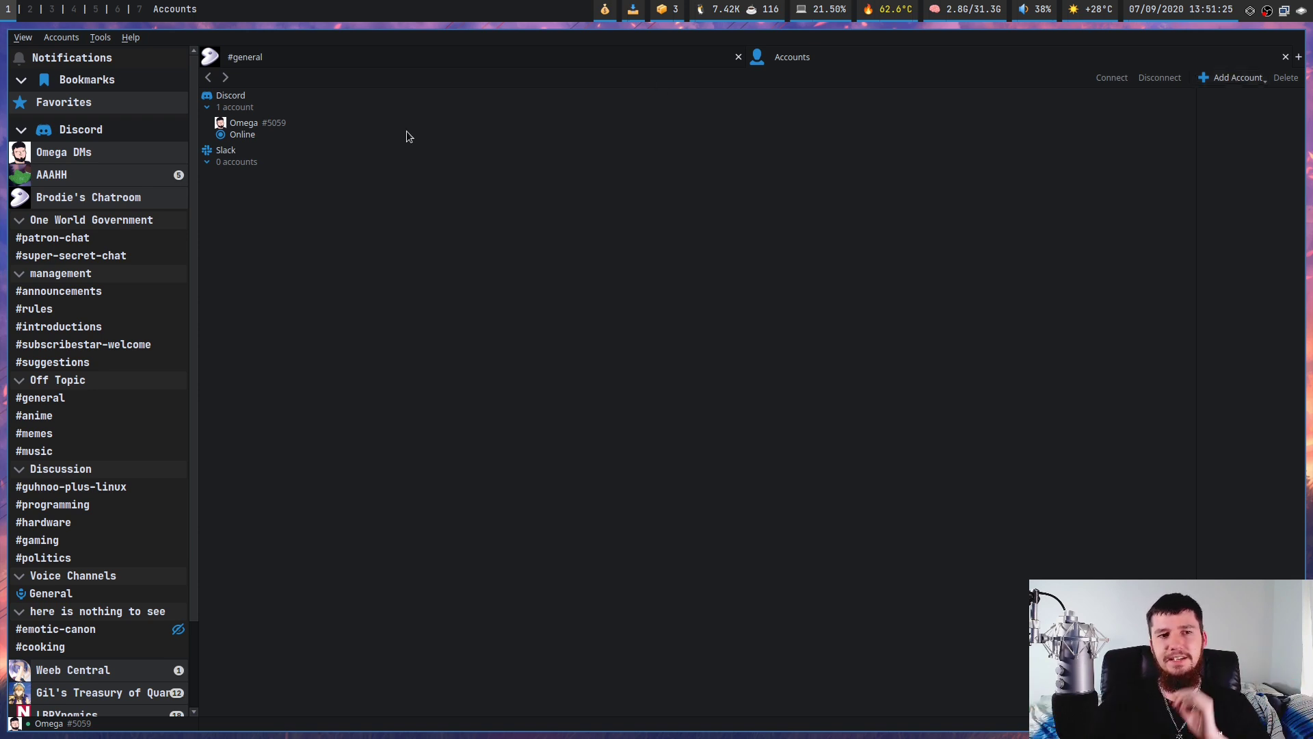
{"action": "left_click", "coordinate": [303, 108]}
{"action": "left_click", "coordinate": [303, 108]}
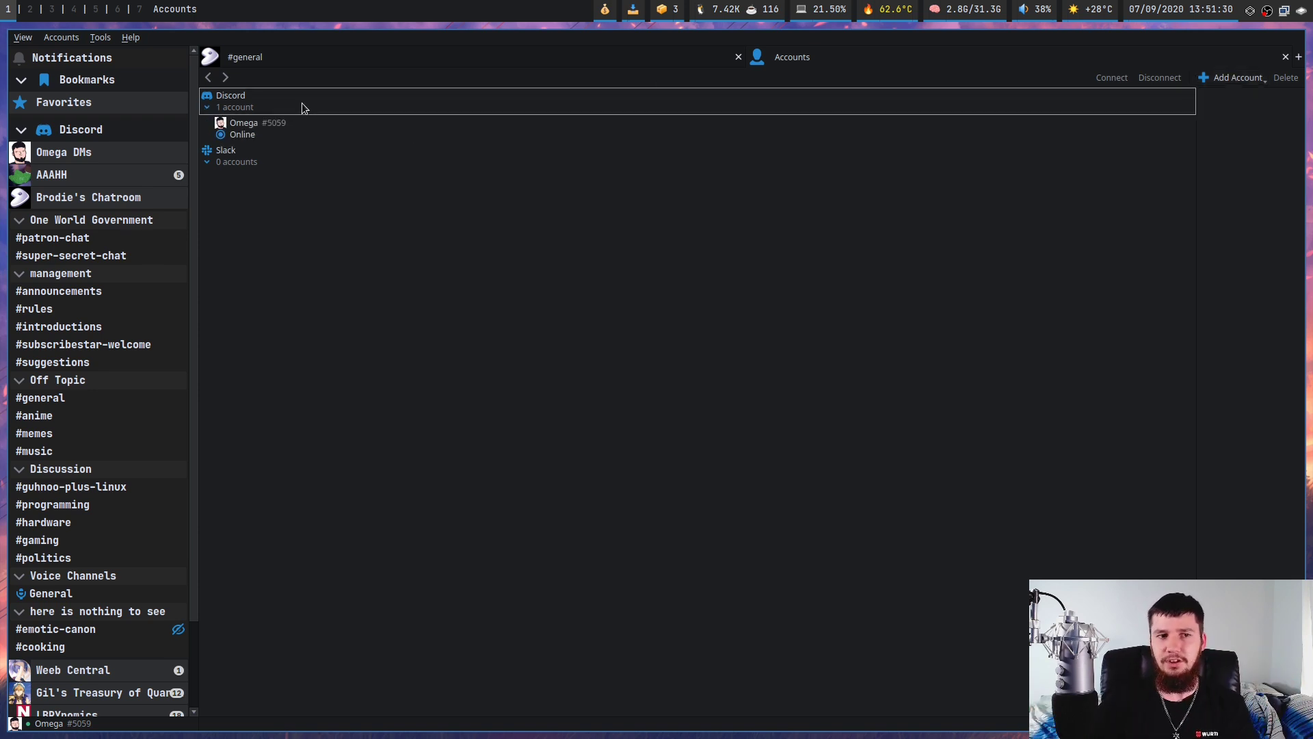
{"action": "left_click", "coordinate": [248, 159]}
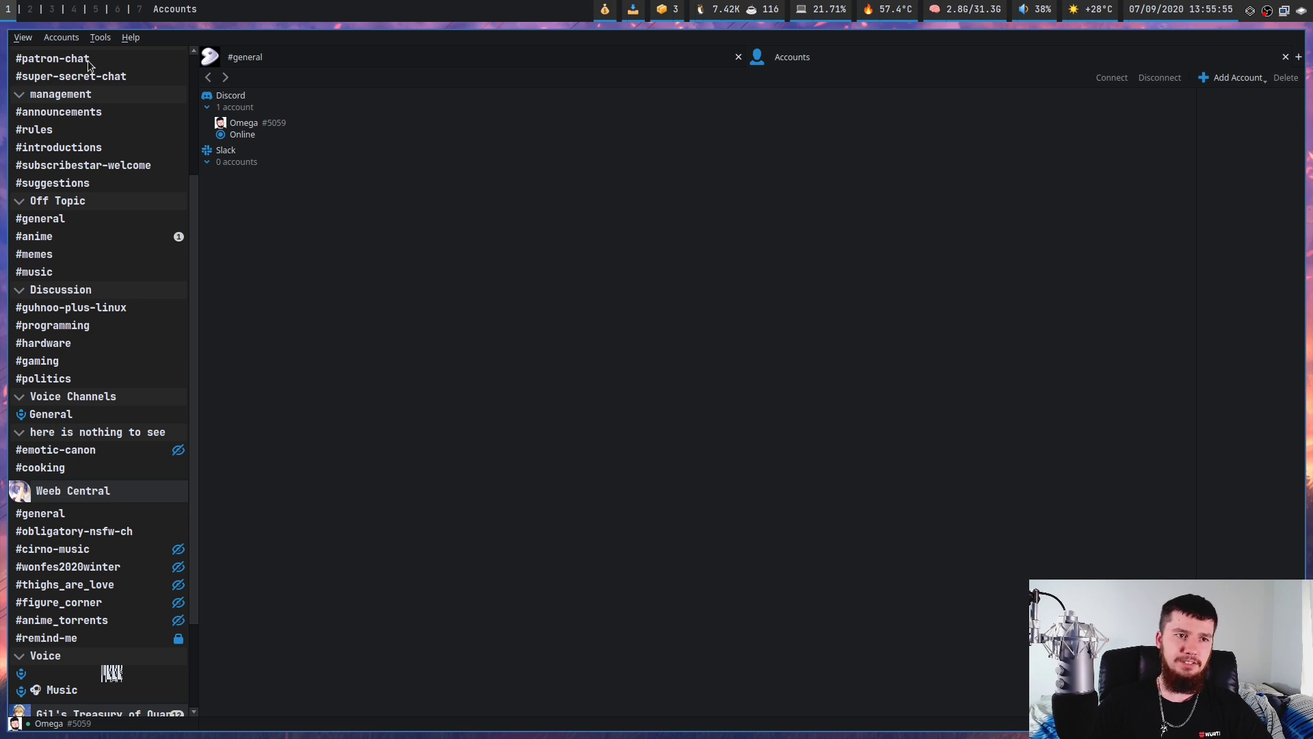
Browse through the #patron-chat and #general channels, finishing in the Weeb Central server's #general channel.
{"action": "scroll", "coordinate": [106, 153], "scroll_direction": "up", "scroll_amount": 2}
{"action": "left_click", "coordinate": [91, 150]}
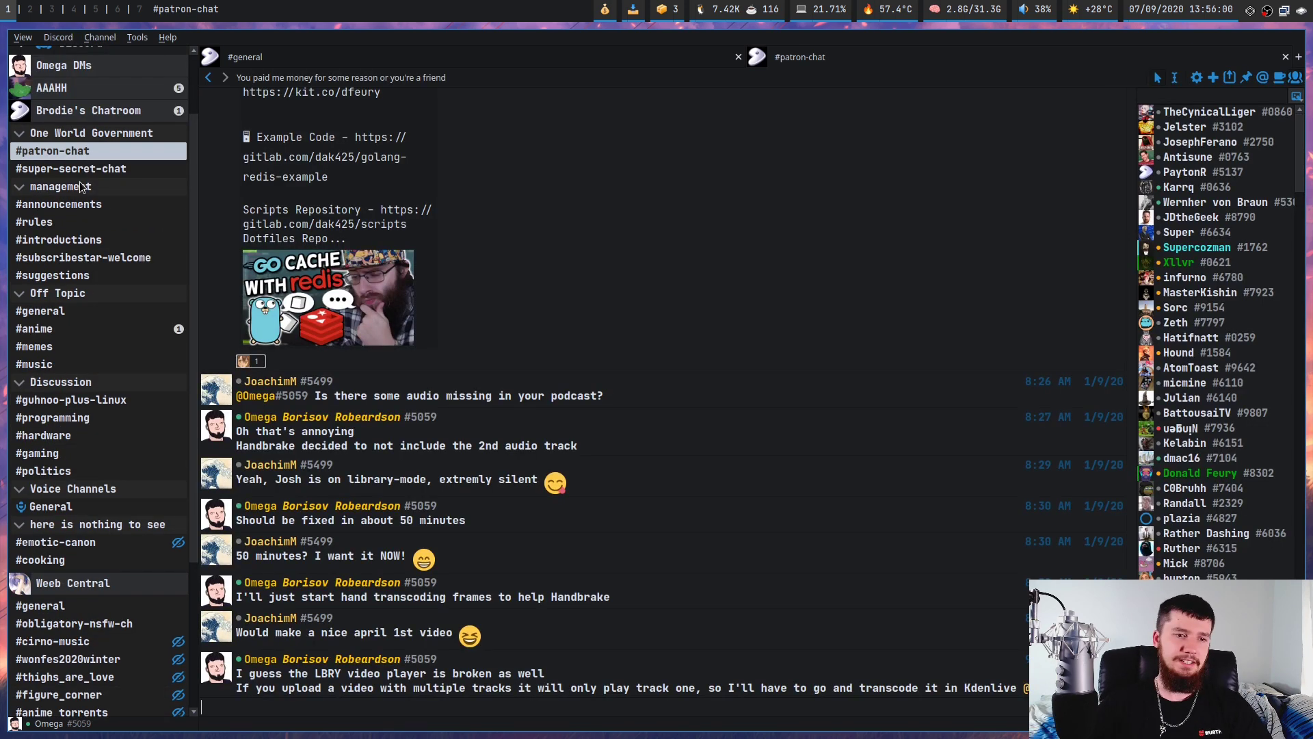
{"action": "left_click", "coordinate": [65, 313]}
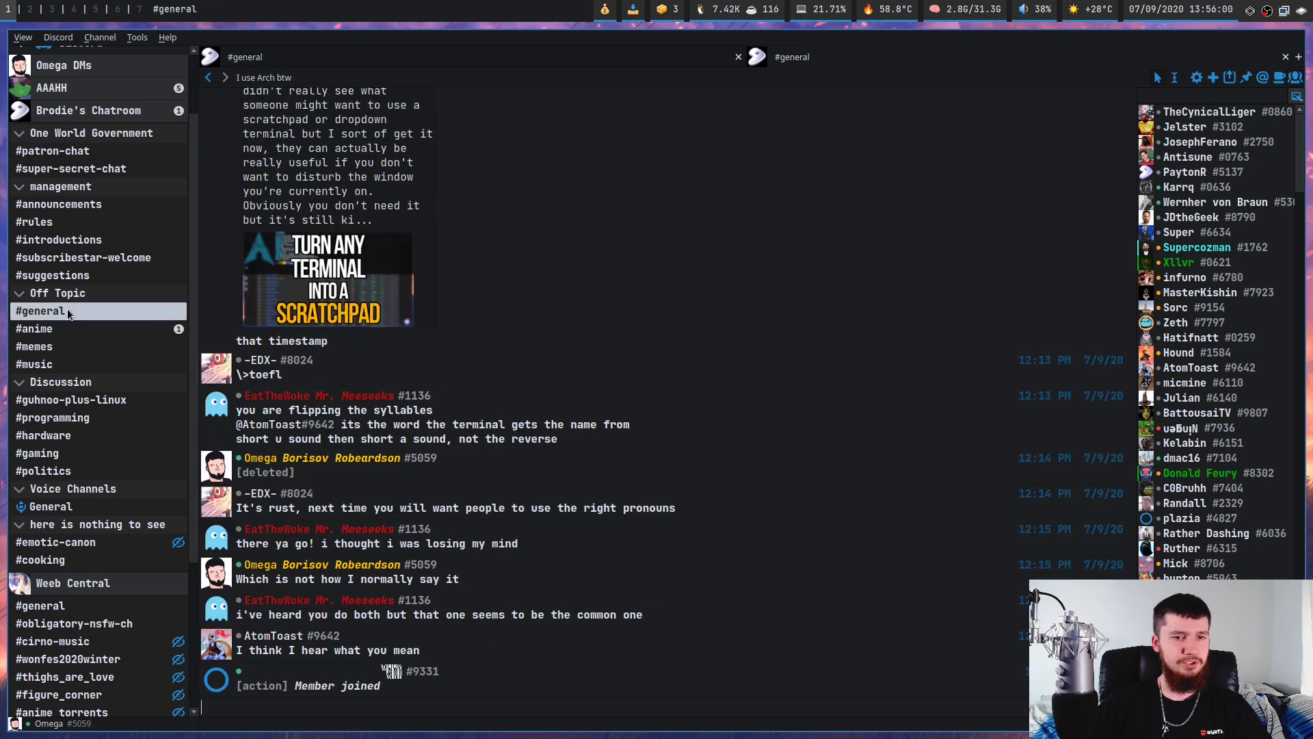
{"action": "scroll", "coordinate": [64, 334], "scroll_direction": "down", "scroll_amount": 1}
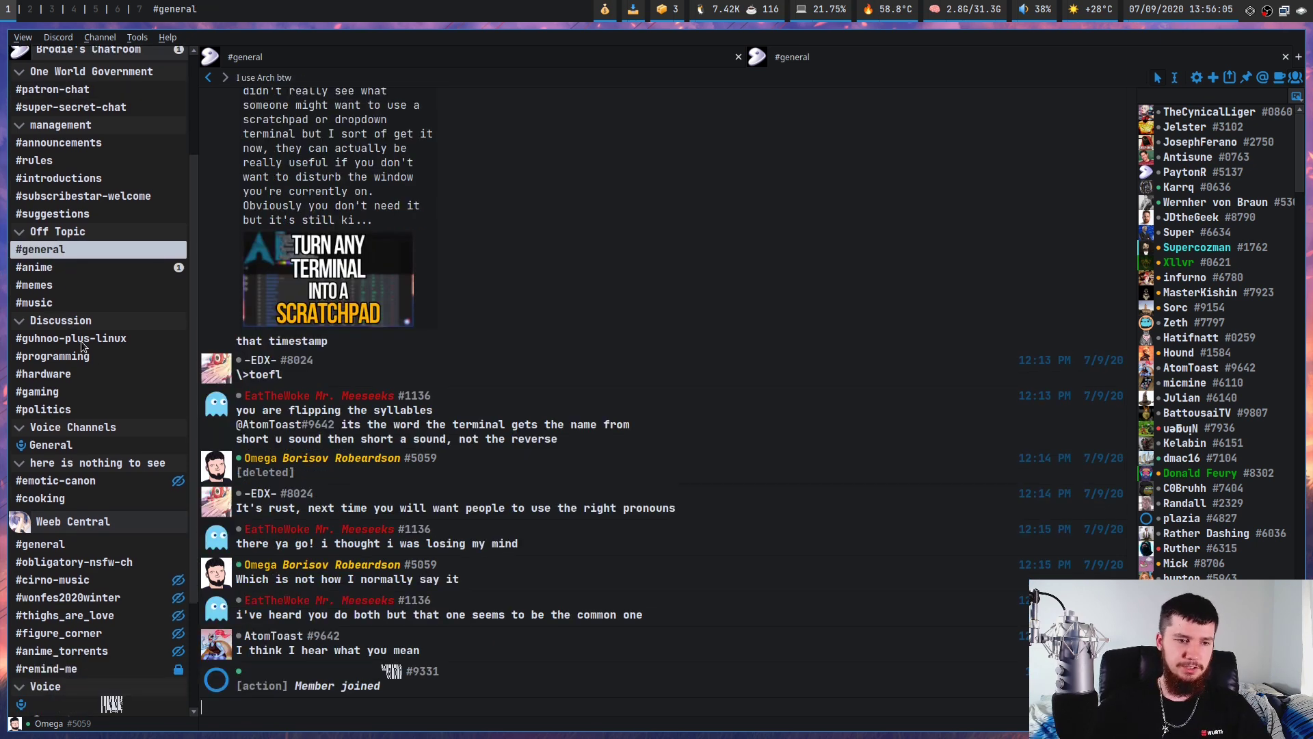
{"action": "left_click", "coordinate": [86, 543]}
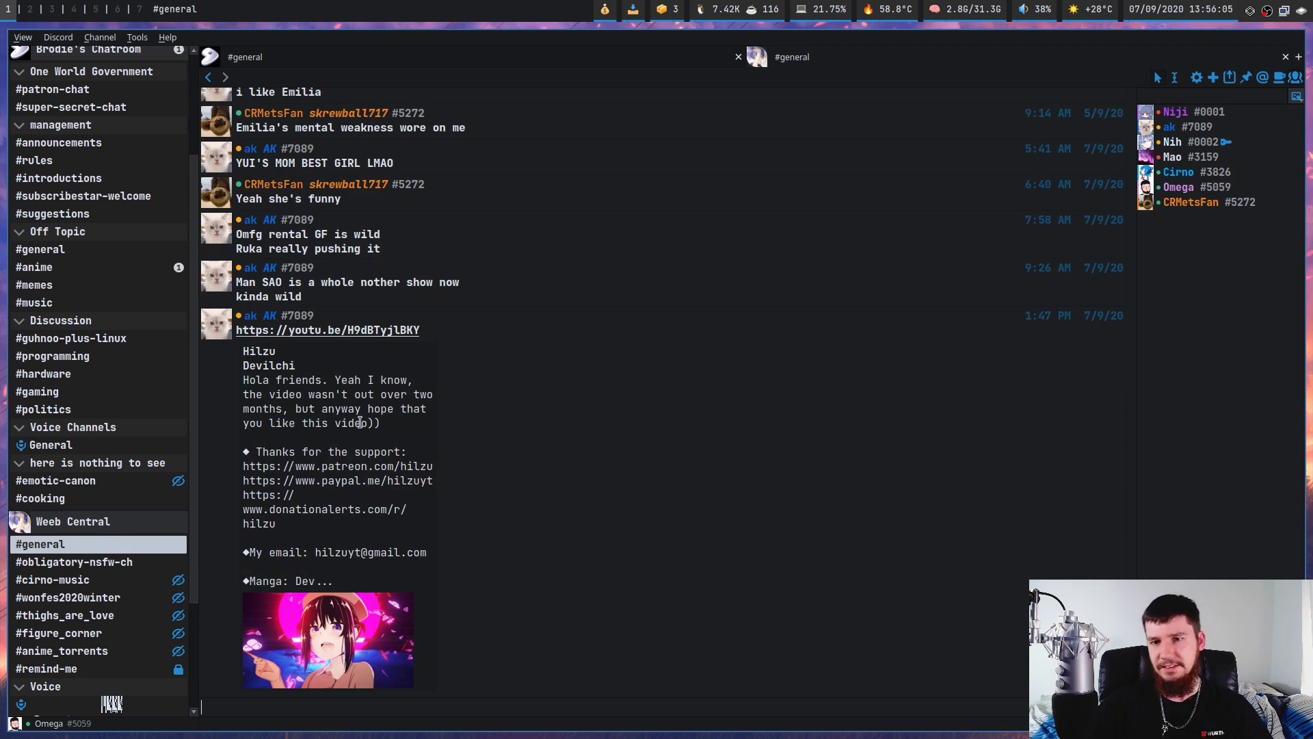
Jump to the #guhnoo-plus-linux channel with a quick switcher search for "gu".
{"action": "key", "text": "ctrl+k"}
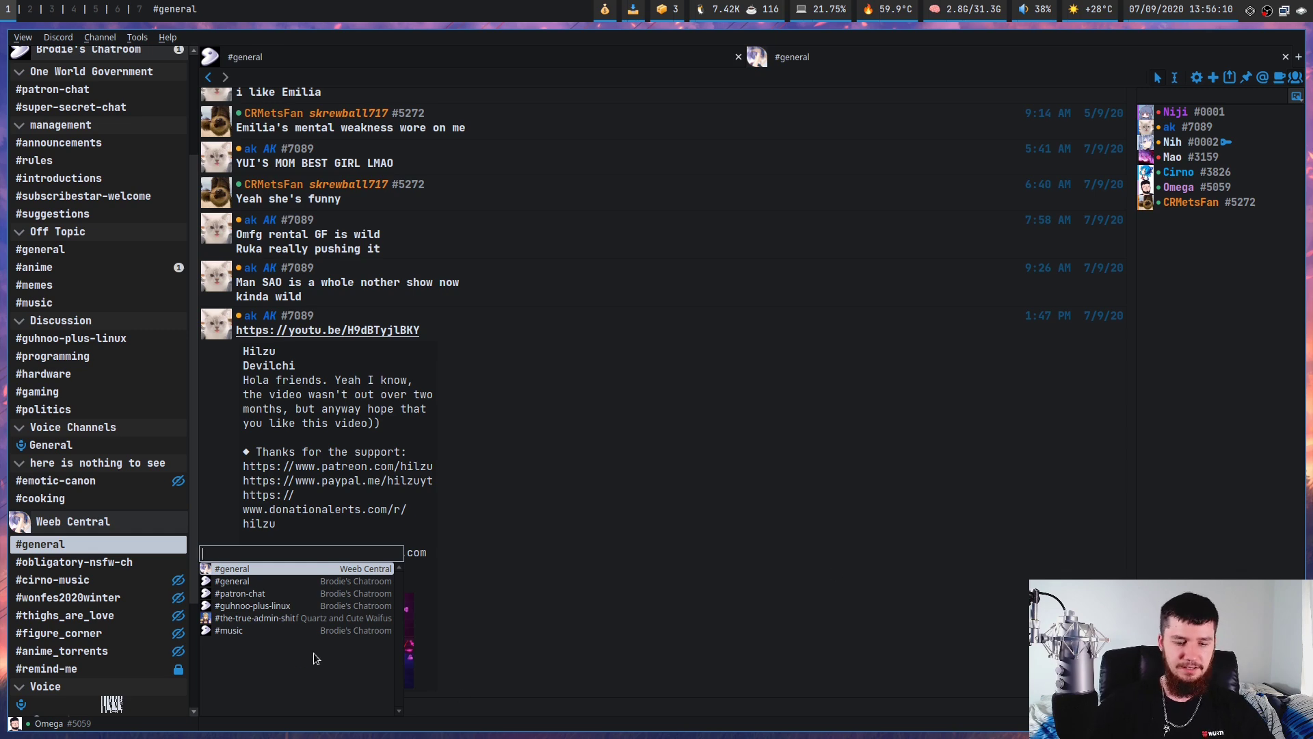
{"action": "type", "text": "gu"}
{"action": "key", "text": "Return"}
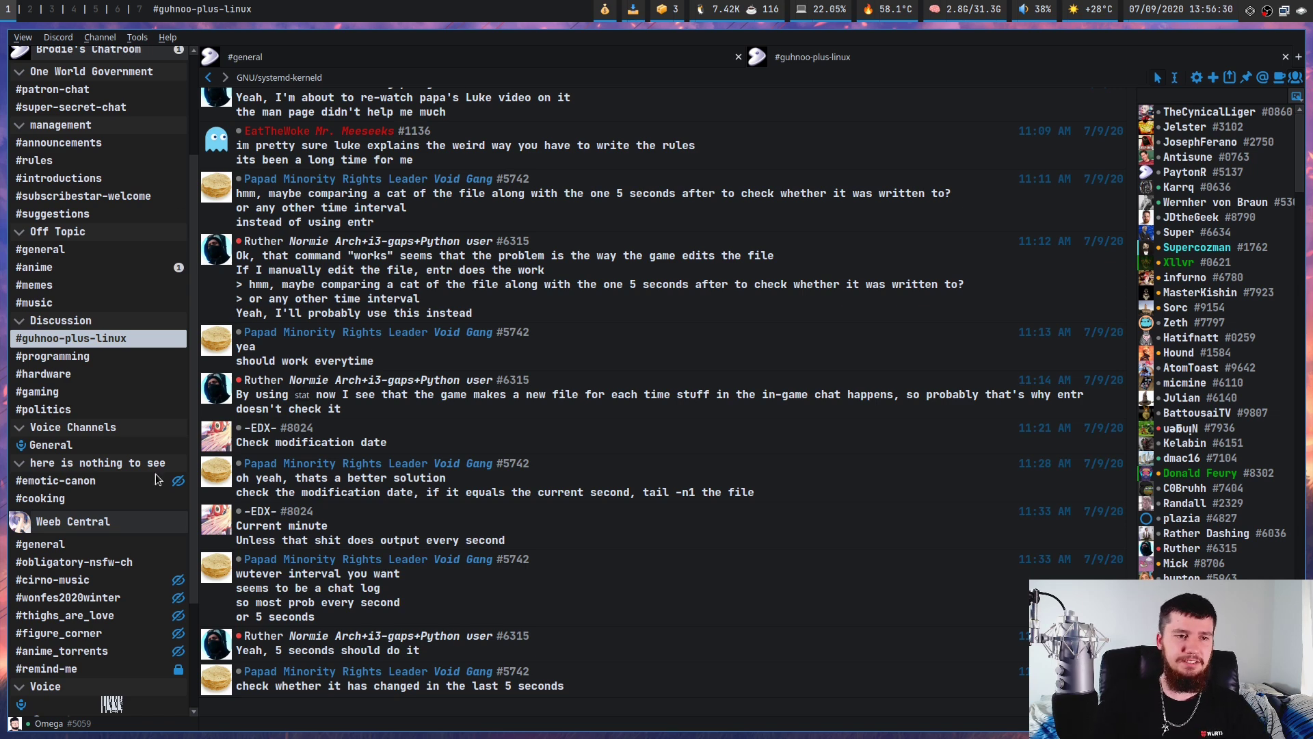
{"action": "scroll", "coordinate": [177, 355], "scroll_direction": "up", "scroll_amount": 5}
{"action": "scroll", "coordinate": [154, 276], "scroll_direction": "down", "scroll_amount": 2}
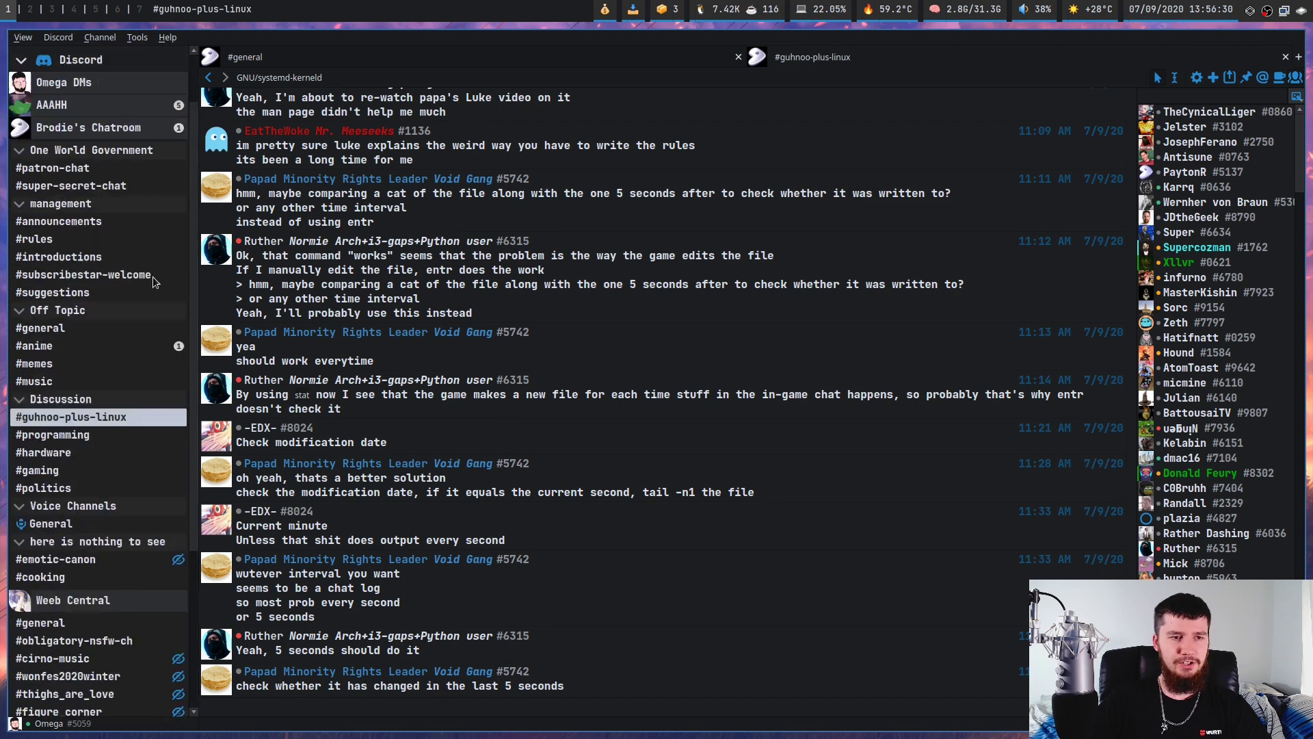
{"action": "scroll", "coordinate": [154, 206], "scroll_direction": "up", "scroll_amount": 2}
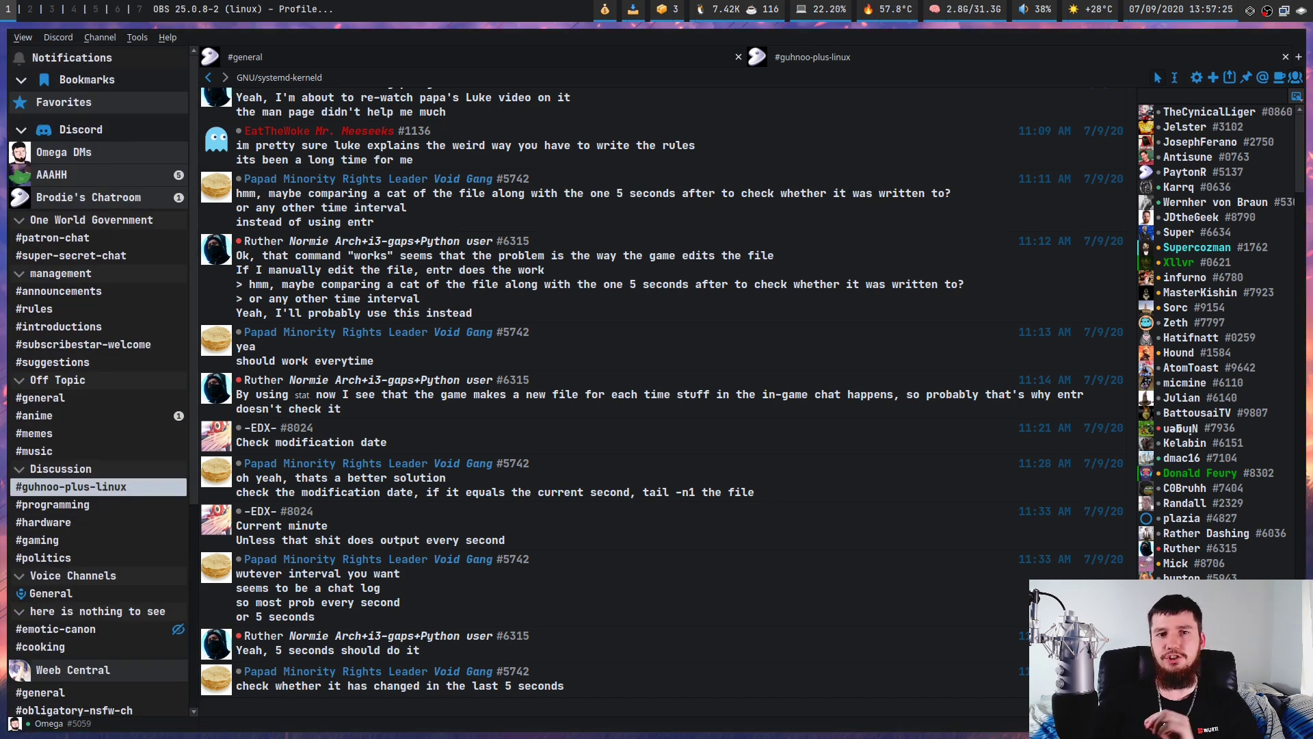
{"action": "key", "text": "ctrl+k"}
{"action": "type", "text": "j"}
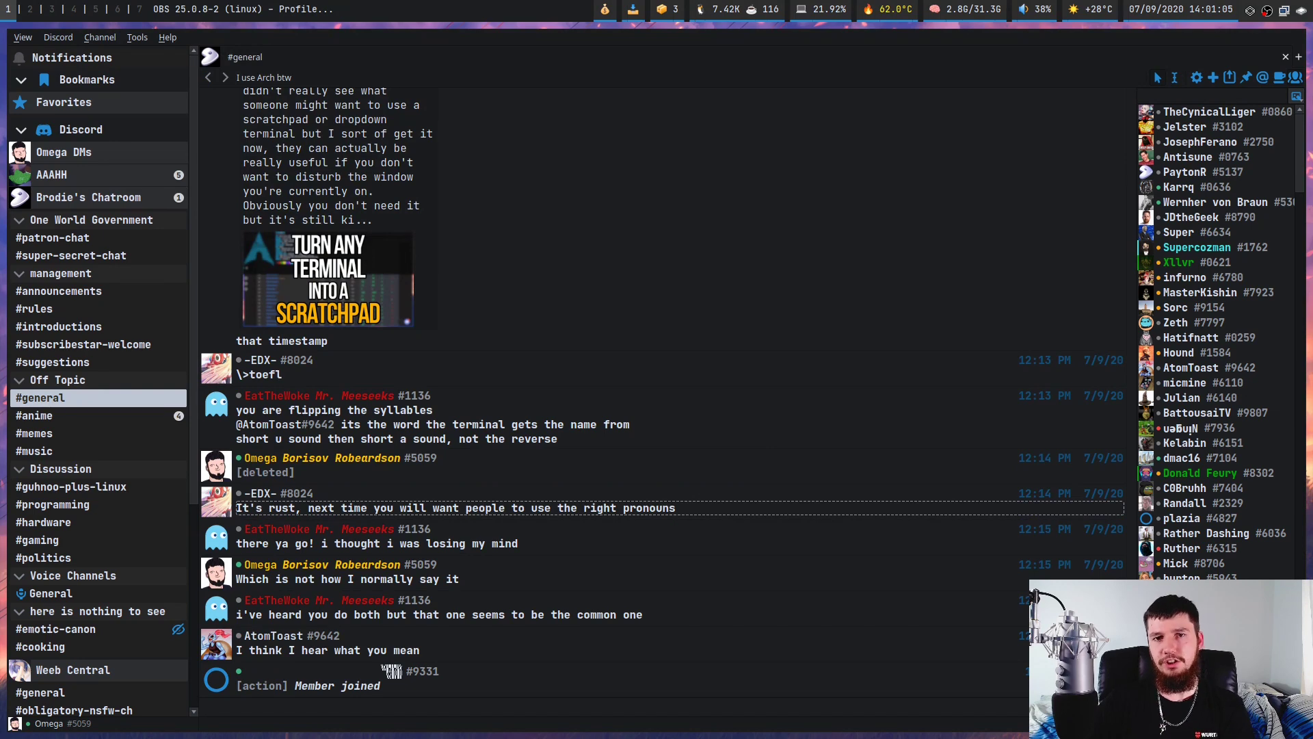
Set the #anime channel's topic to "This is a weeb chat" in the server settings and open that channel.
{"action": "left_click", "coordinate": [872, 259]}
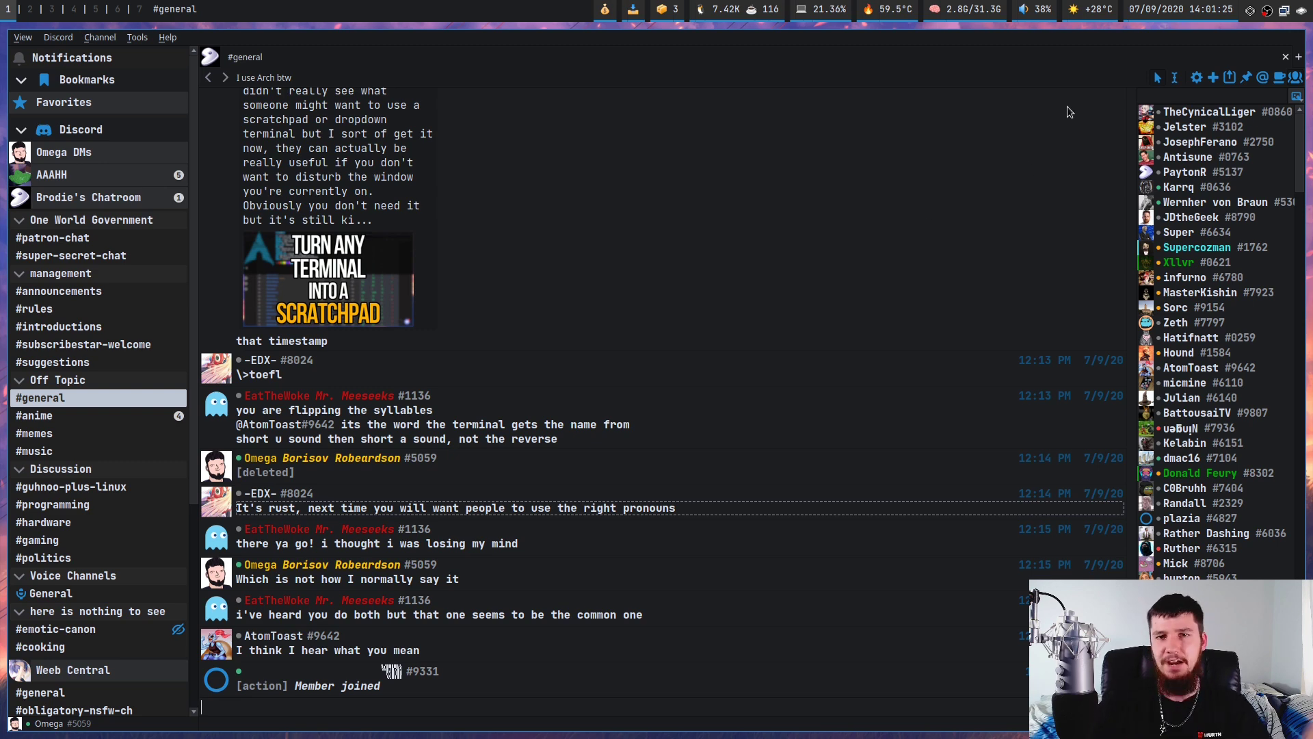
{"action": "left_click", "coordinate": [1196, 79]}
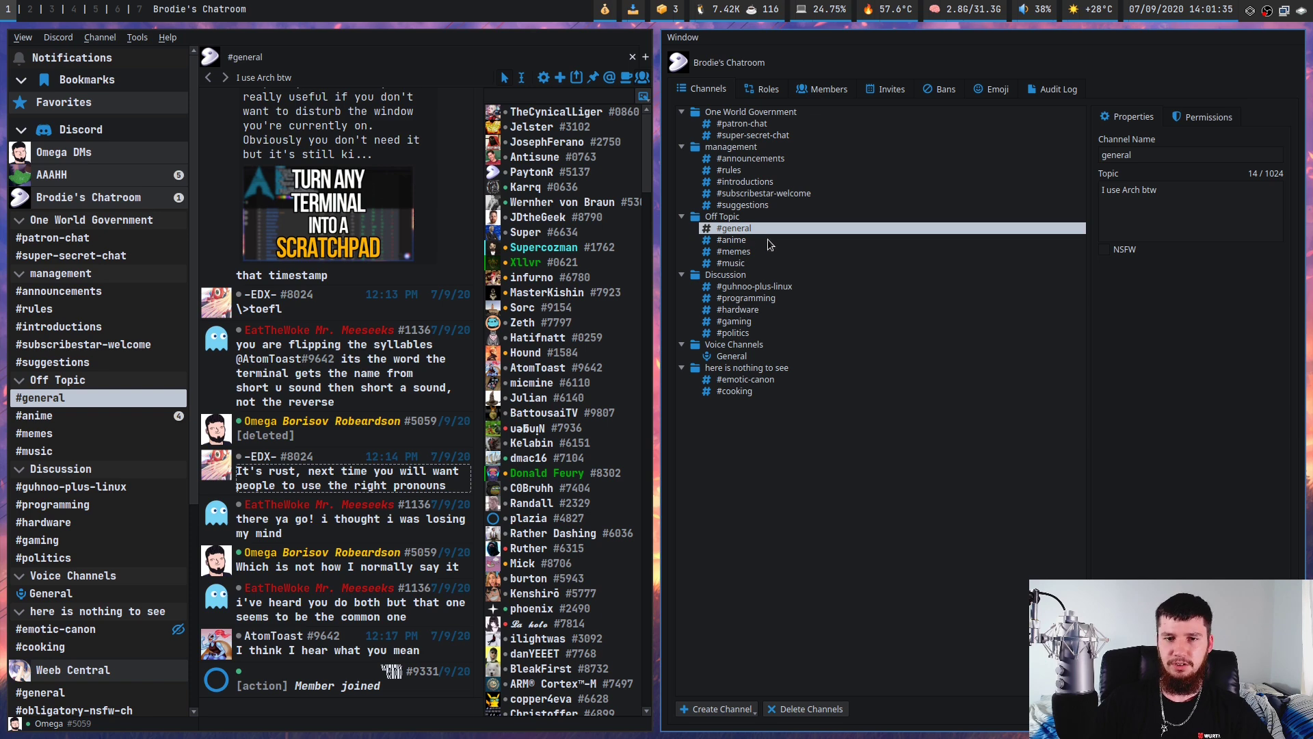
{"action": "left_click", "coordinate": [739, 243]}
{"action": "left_click", "coordinate": [1167, 211]}
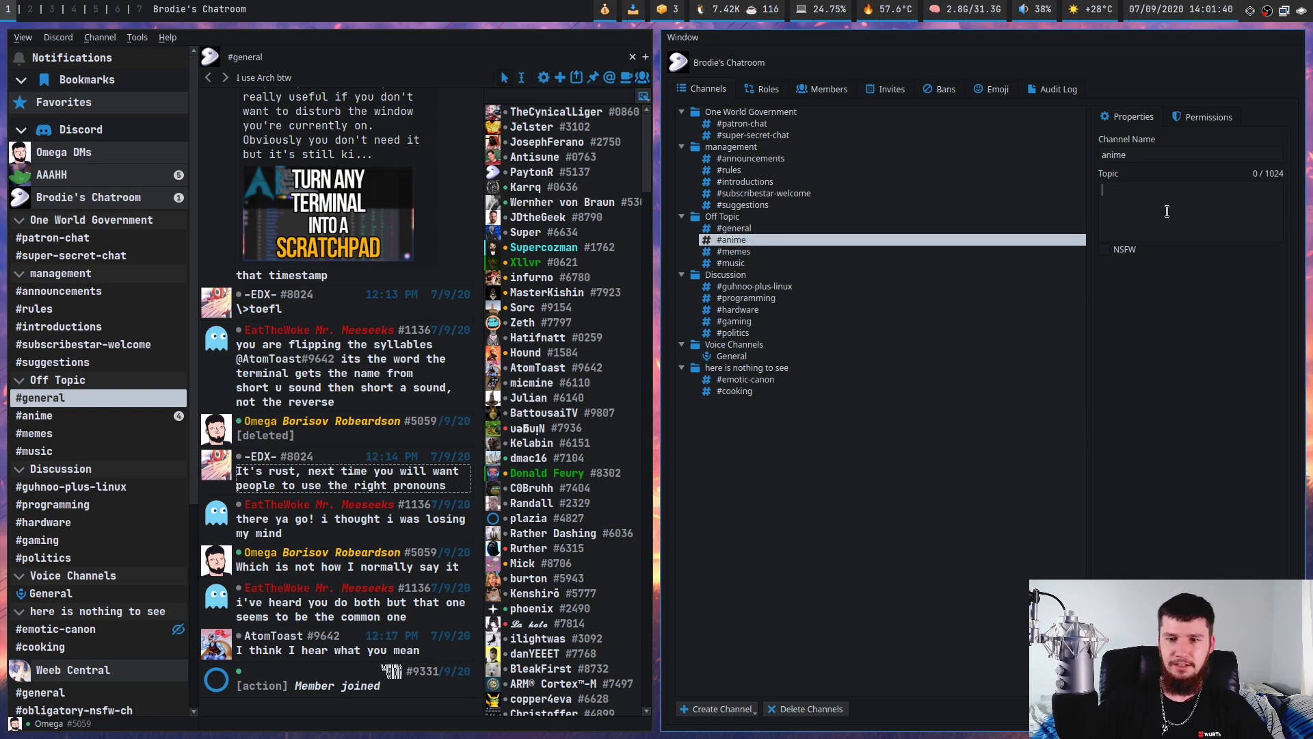
{"action": "type", "text": "This is a "}
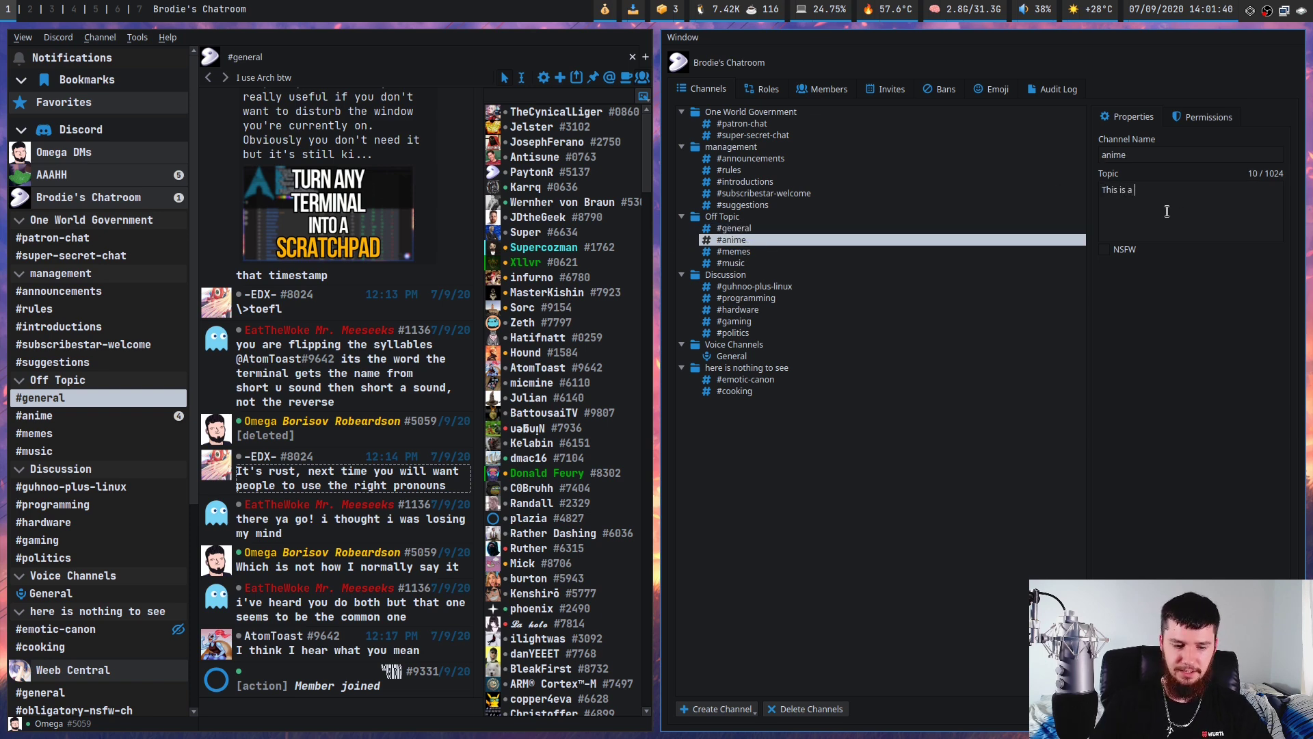
{"action": "type", "text": "weeb chat"}
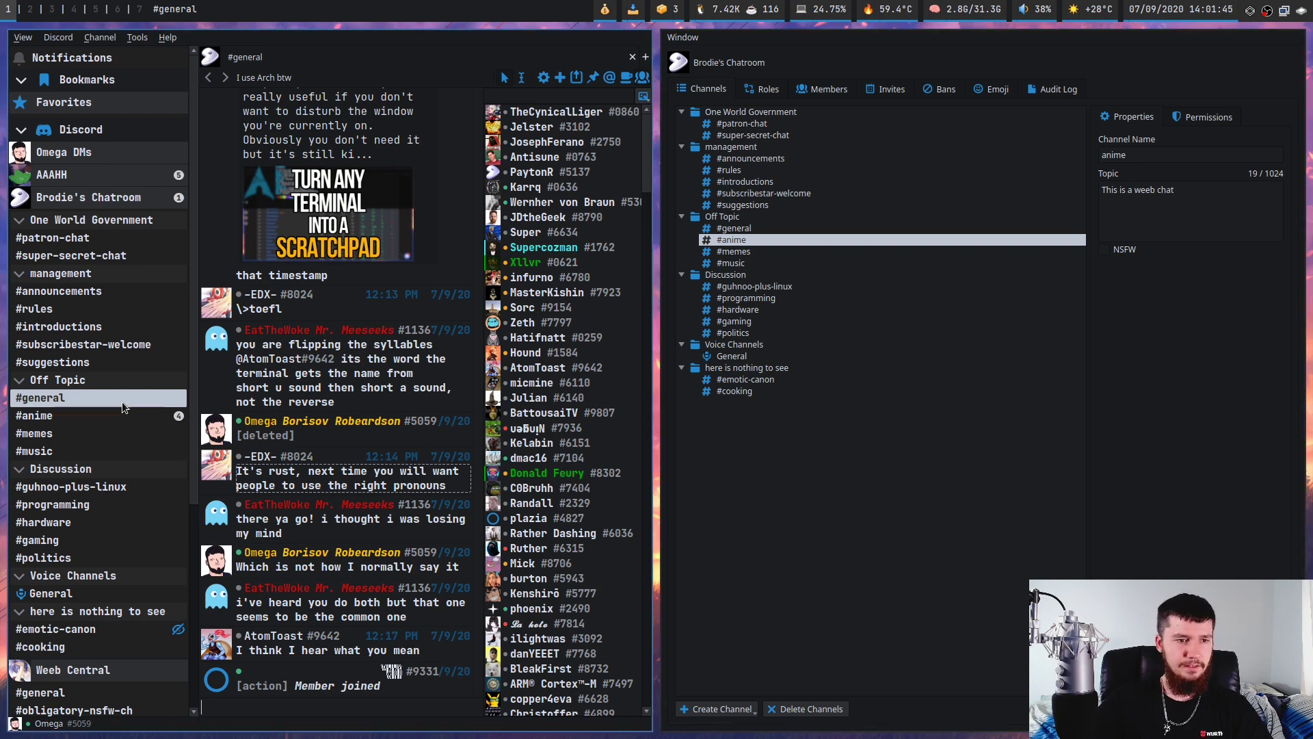
{"action": "left_click", "coordinate": [58, 416]}
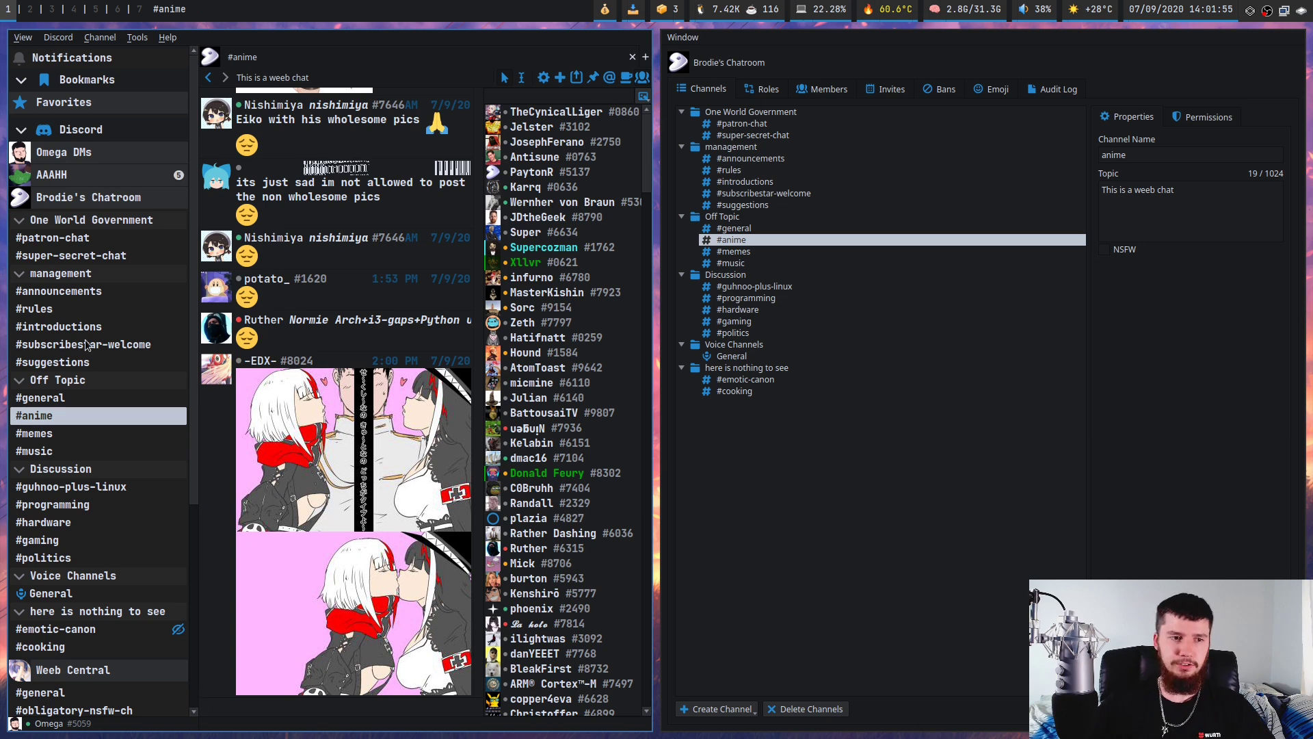
Open the #general channel and examine the Benevolent Dictator role's permissions in the server settings.
{"action": "left_click", "coordinate": [68, 398]}
{"action": "left_click", "coordinate": [763, 94]}
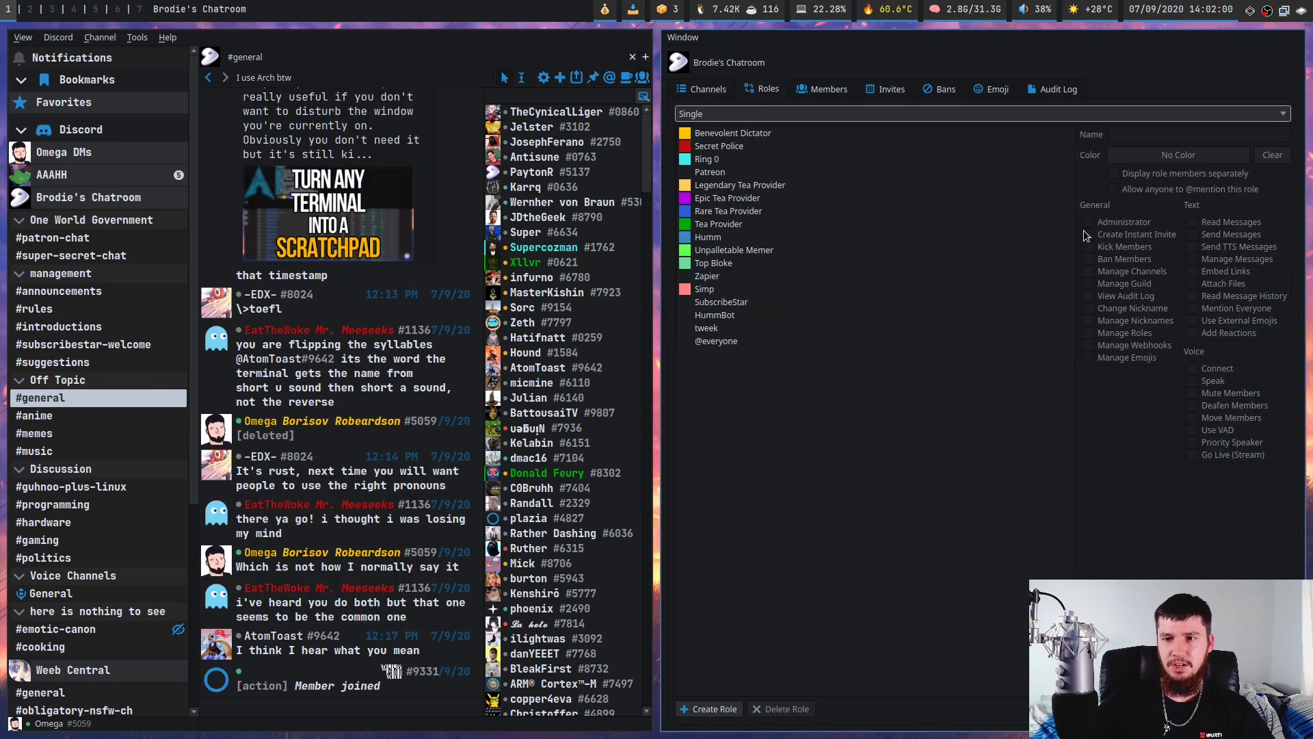
{"action": "left_click", "coordinate": [729, 135]}
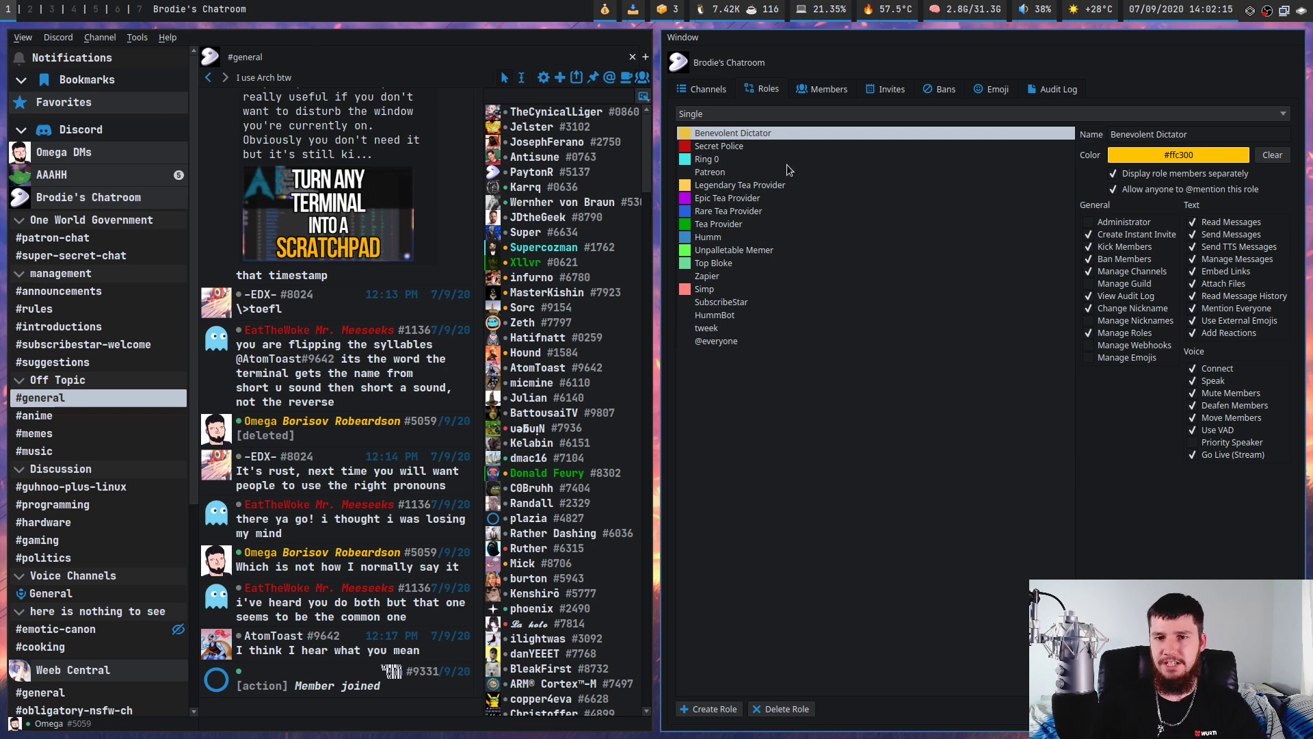
Examine the server's member list and the moderation actions offered for its first member, without applying any.
{"action": "left_click", "coordinate": [824, 89]}
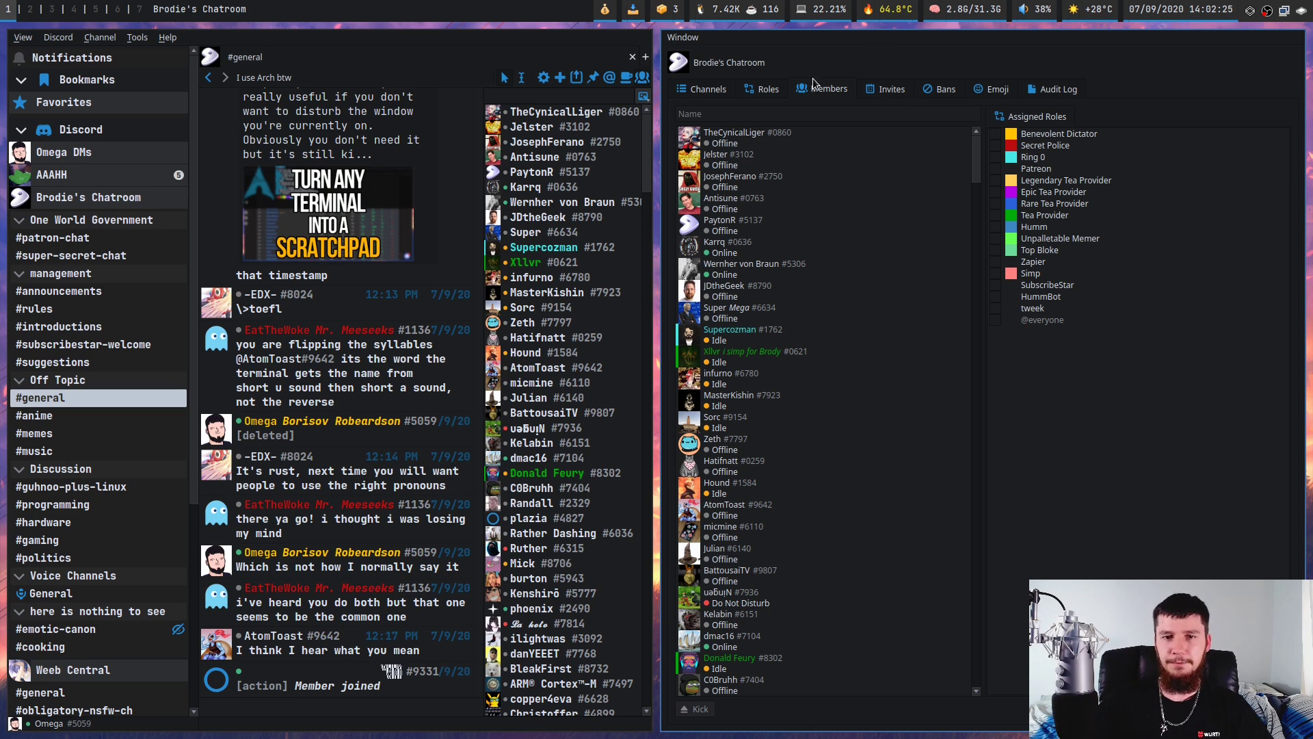
{"action": "right_click", "coordinate": [684, 140]}
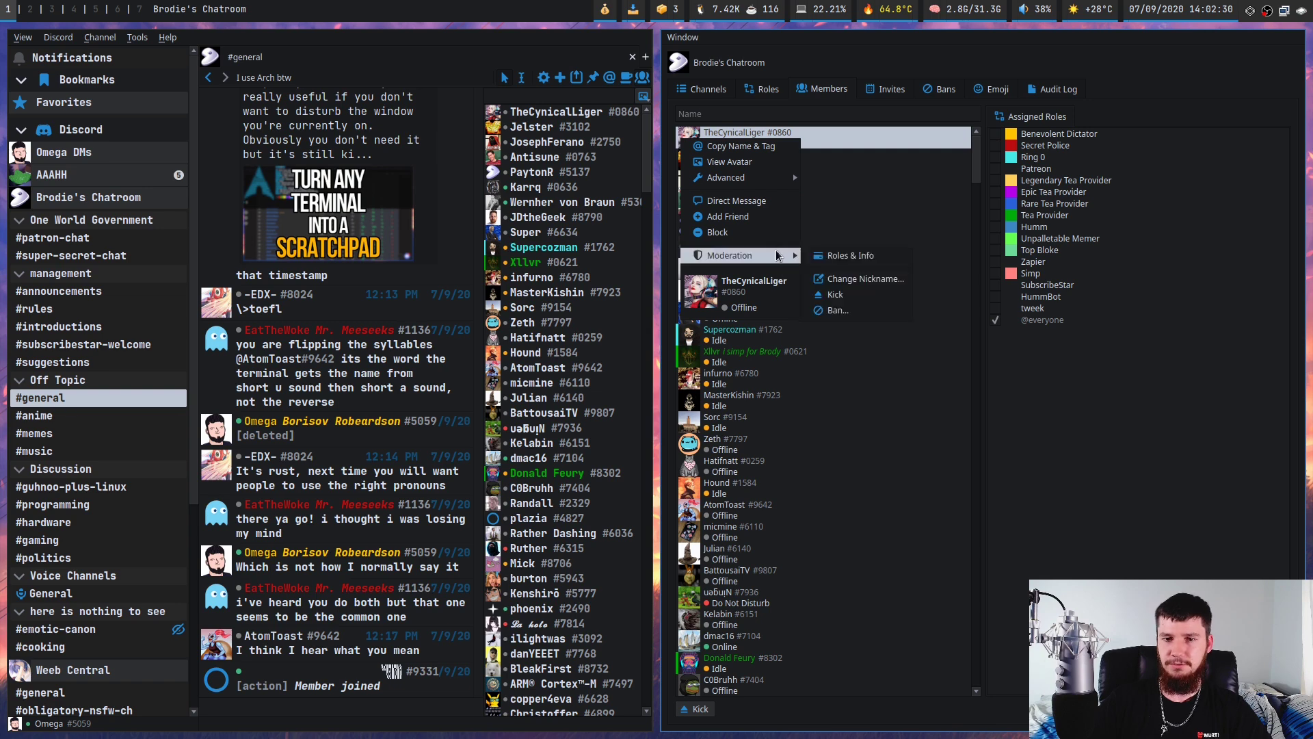
{"action": "mouse_move", "coordinate": [780, 256]}
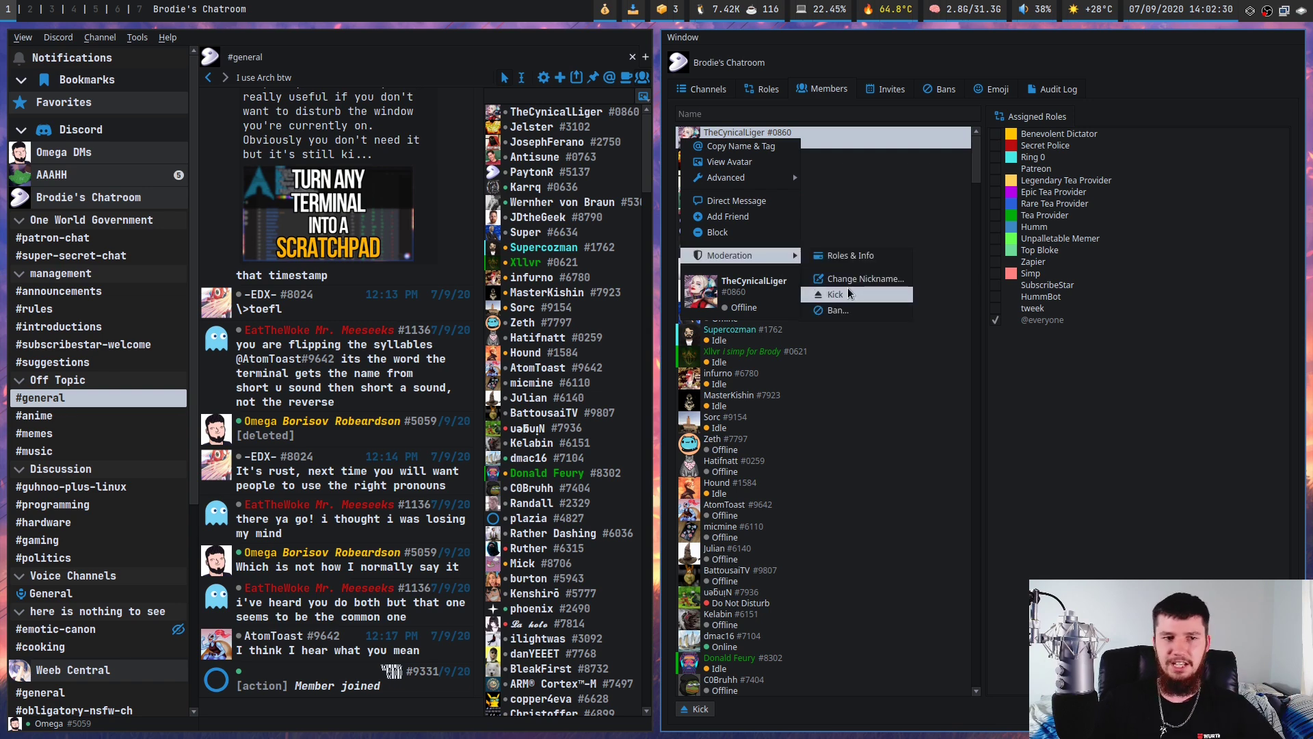
{"action": "left_click", "coordinate": [159, 307]}
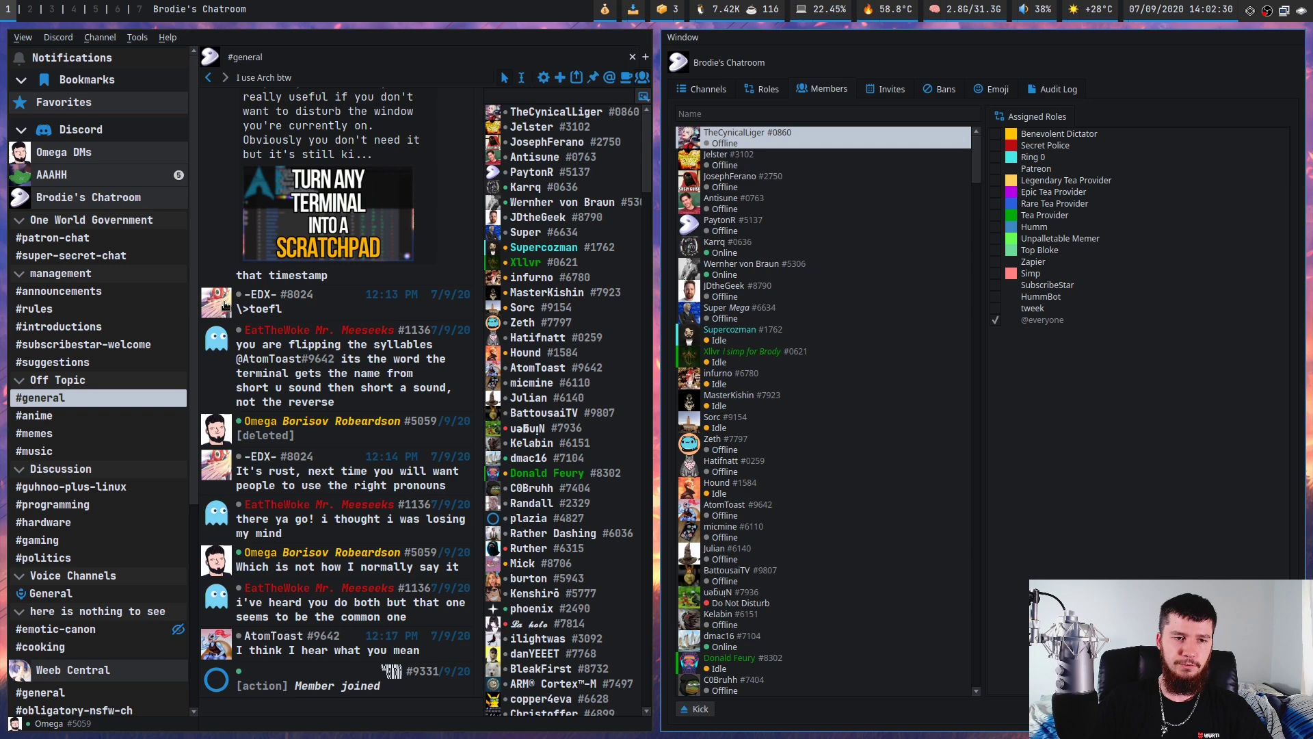
Review the server's invites, highlighting the second one, and its list of banned users.
{"action": "left_click", "coordinate": [887, 90]}
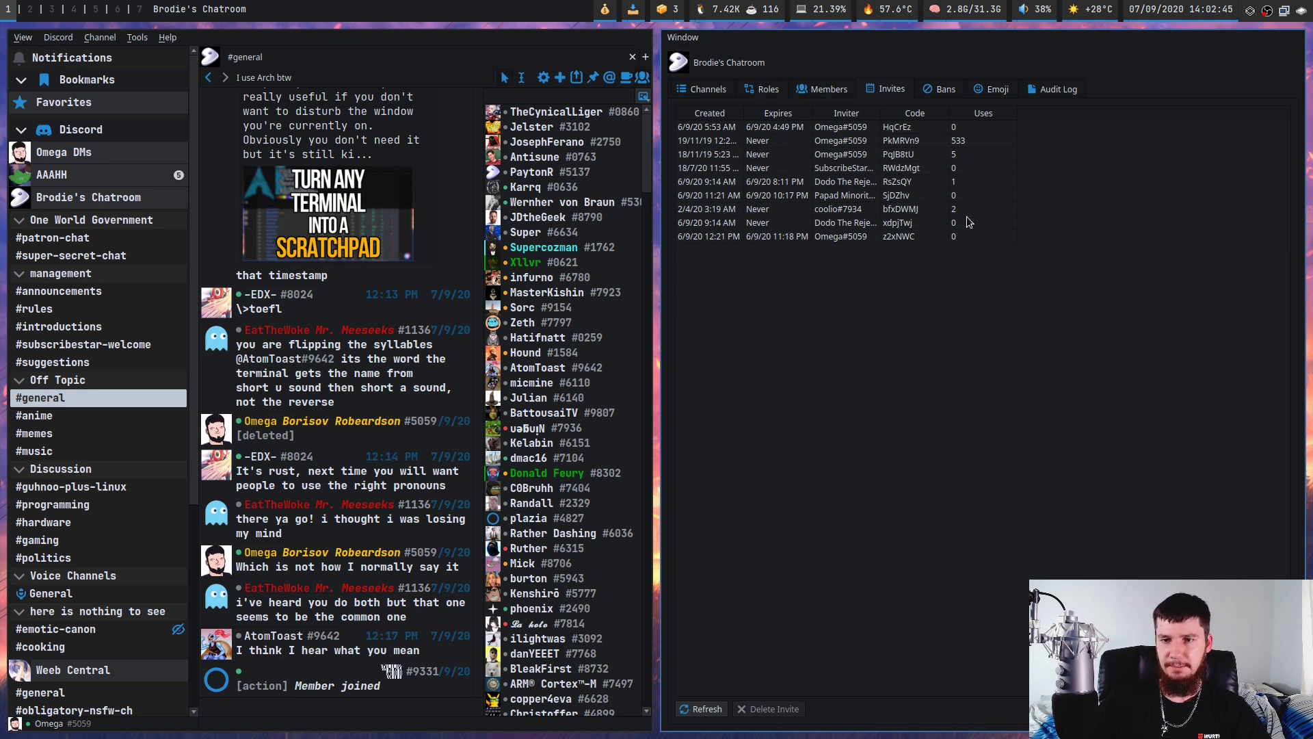
{"action": "left_click", "coordinate": [972, 141]}
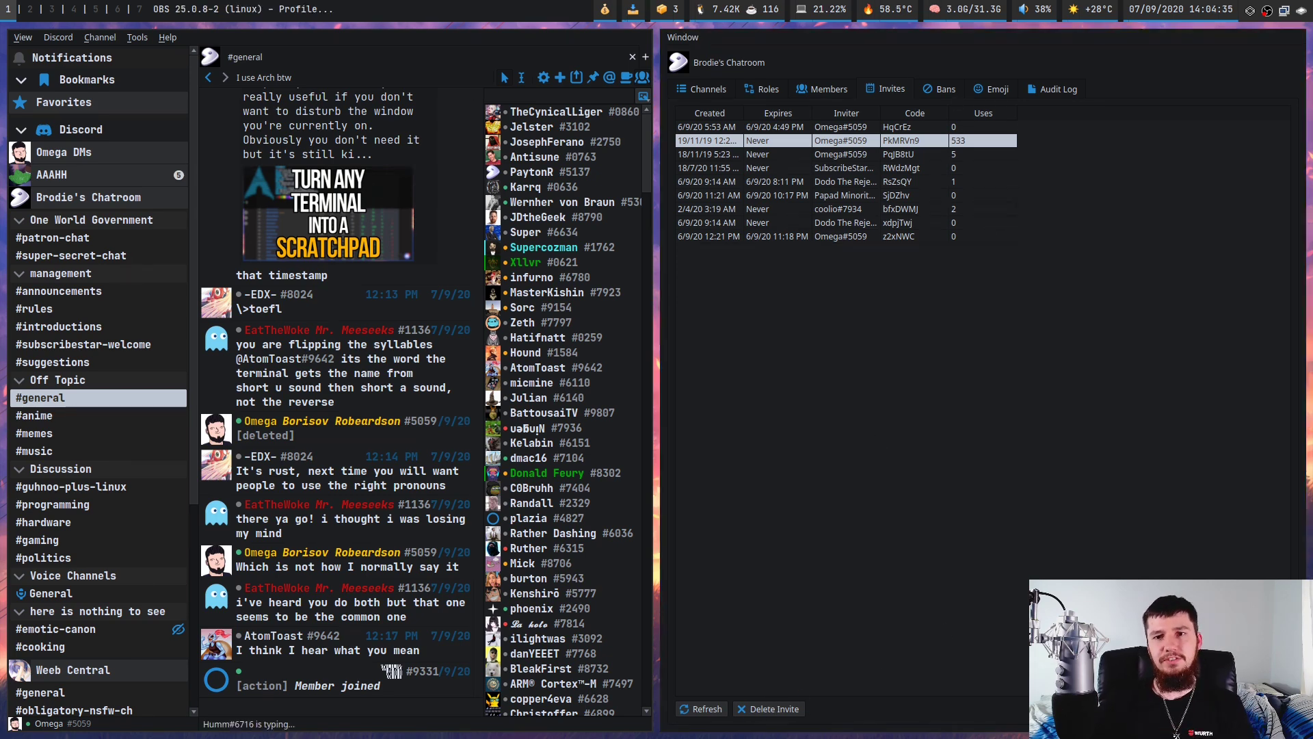
{"action": "left_click", "coordinate": [947, 88]}
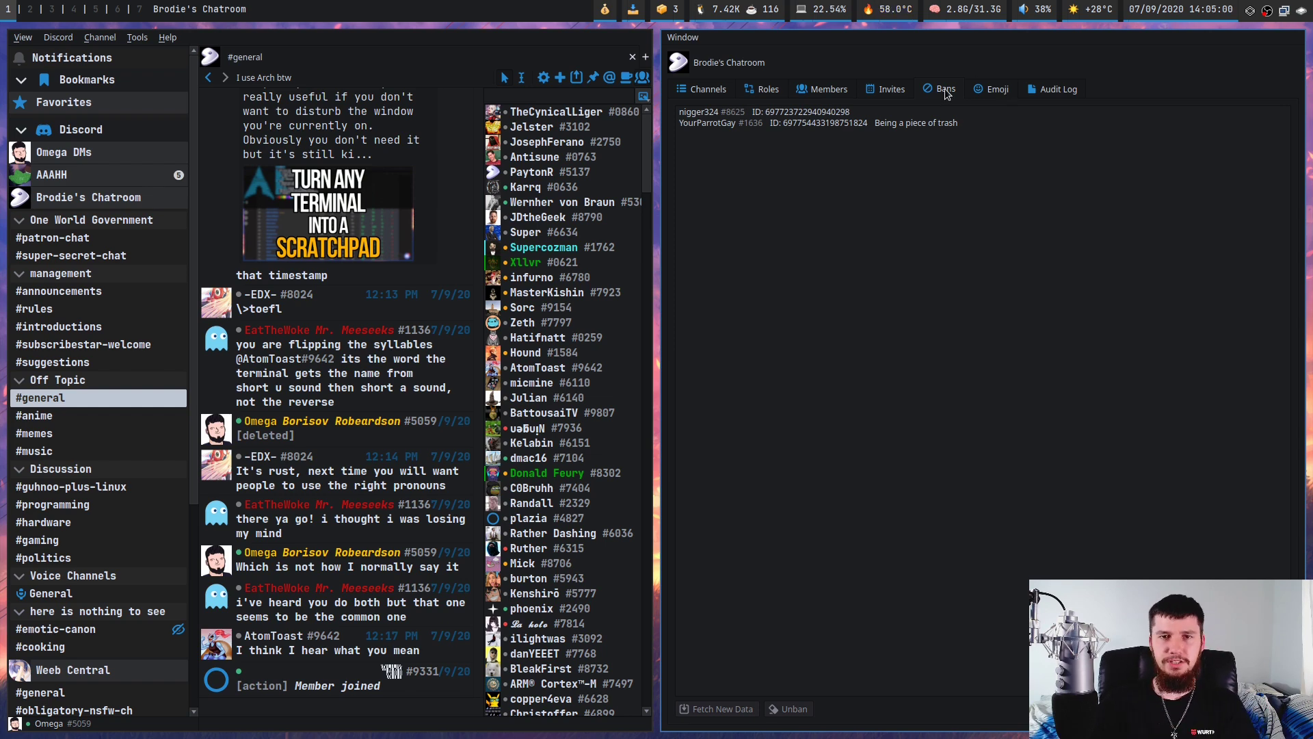
Review the server's custom emoji, selecting angry2, and examine an entry in the audit log.
{"action": "left_click", "coordinate": [996, 90]}
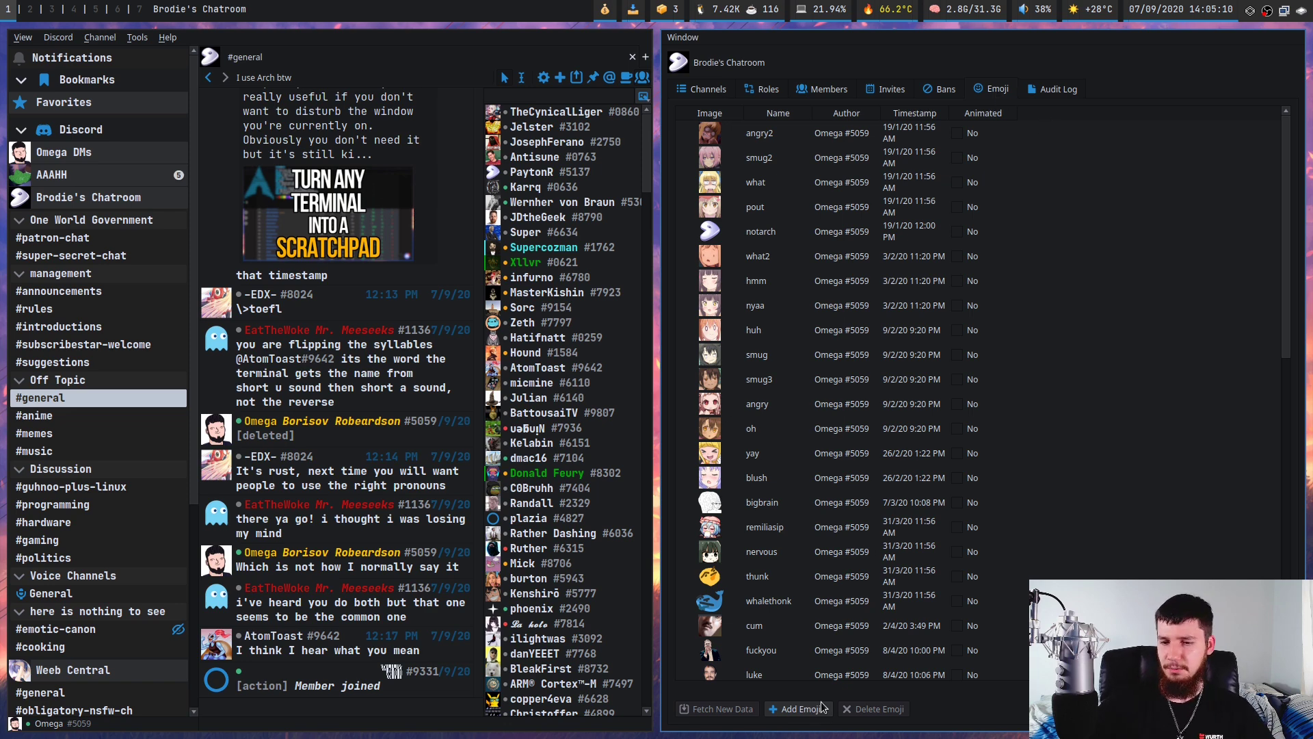
{"action": "left_click", "coordinate": [904, 132]}
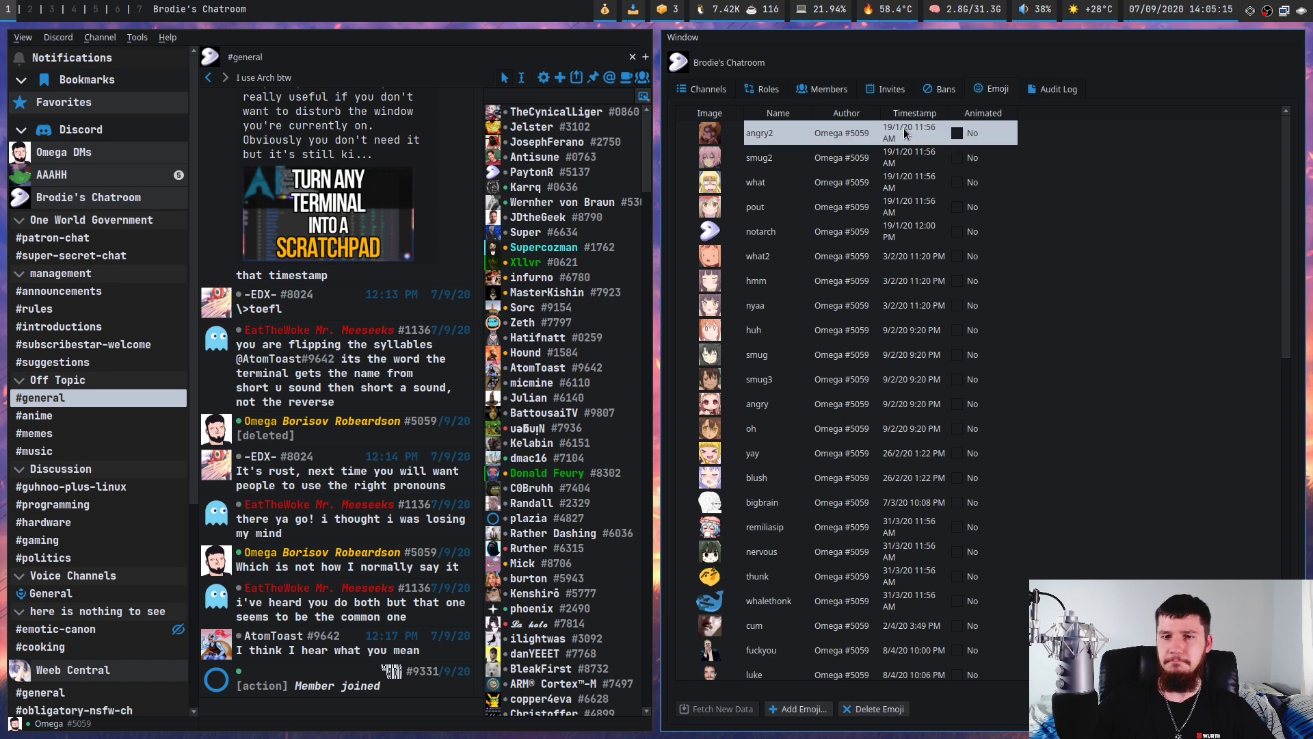
{"action": "left_click", "coordinate": [1079, 93]}
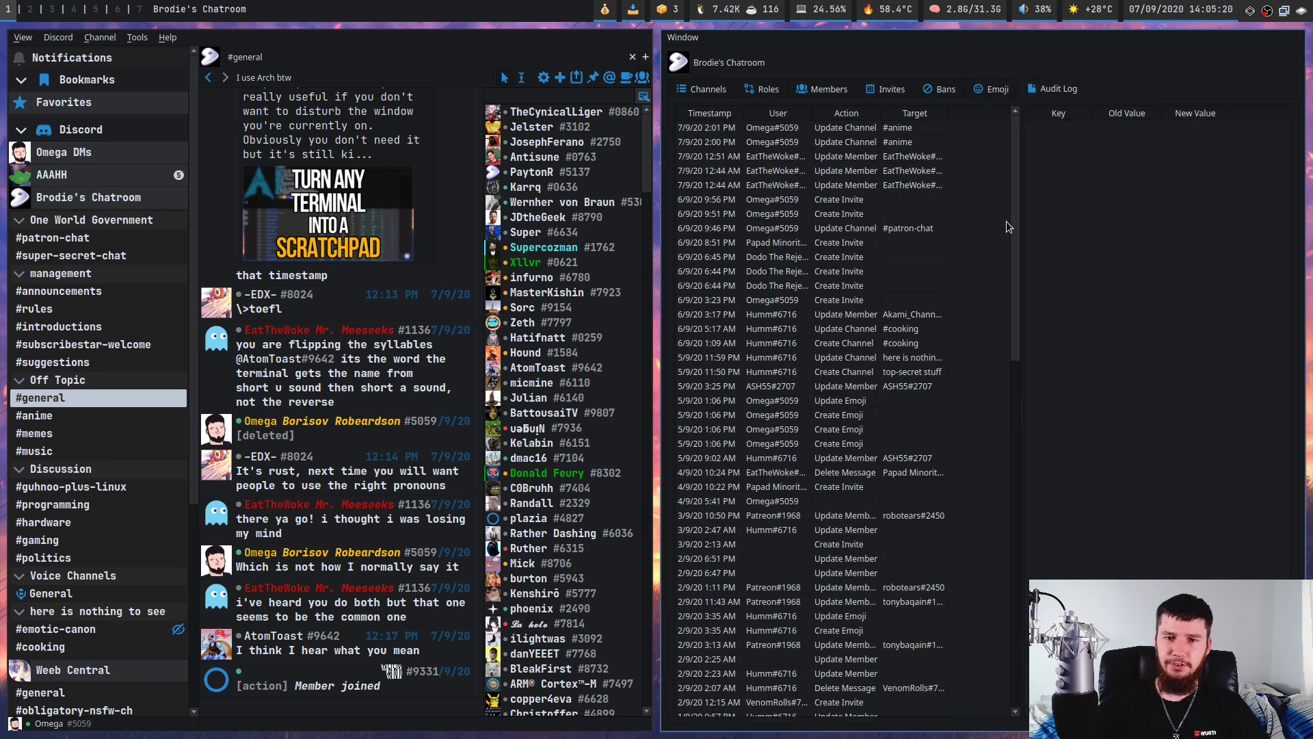
{"action": "left_click", "coordinate": [809, 348]}
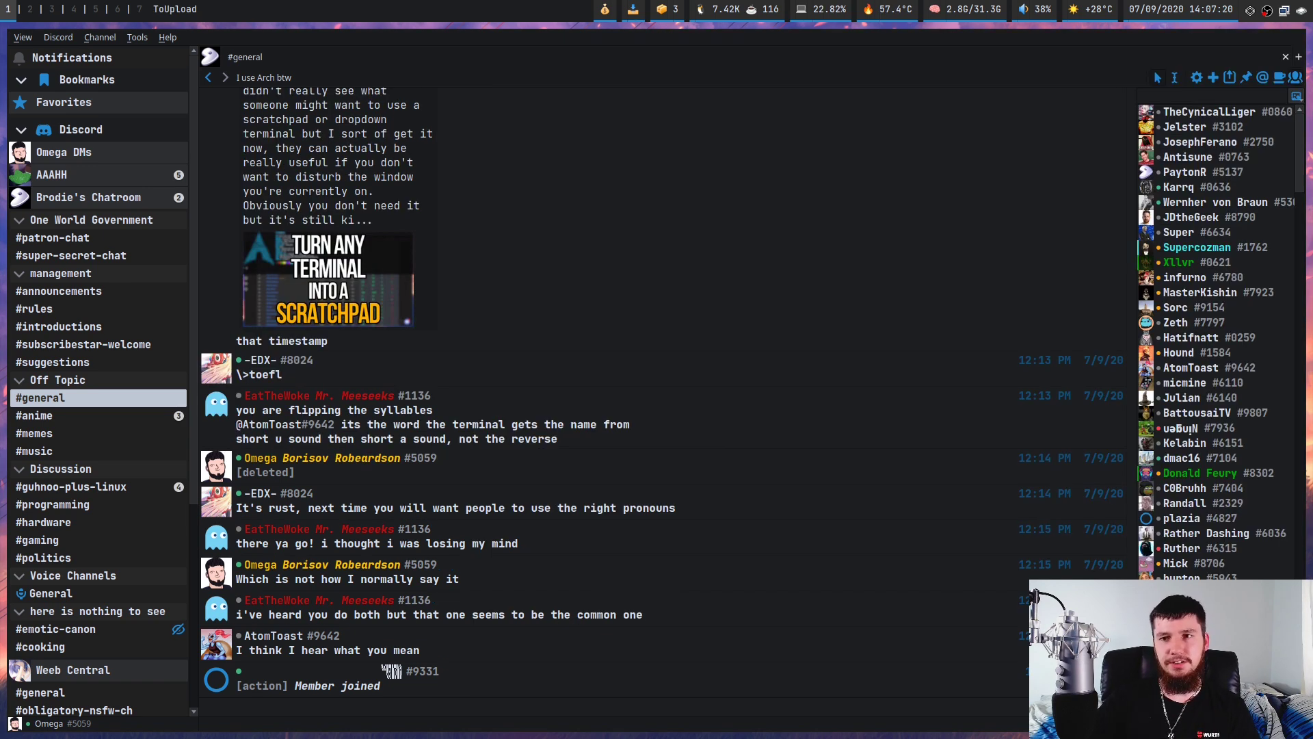
Generate an invite link for the #general channel of Brodie's Chatroom and close the invite dialog.
{"action": "left_click", "coordinate": [1212, 77]}
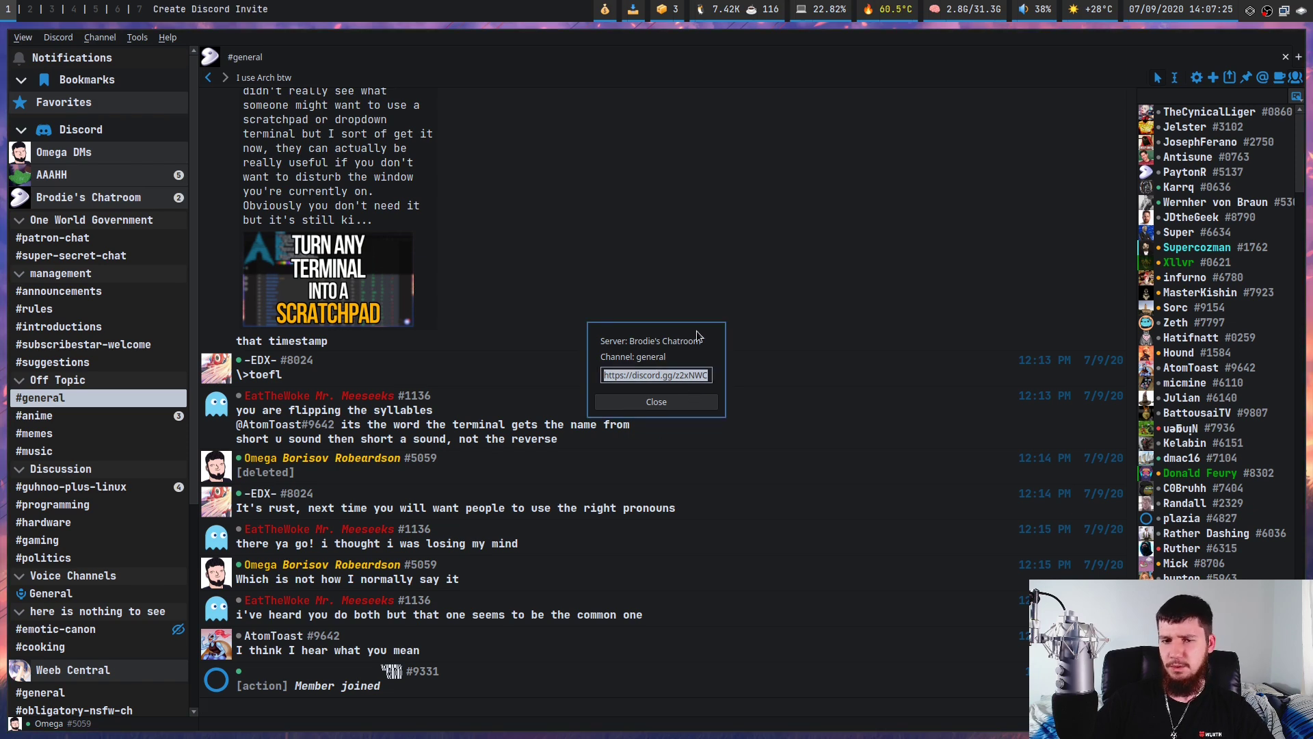
{"action": "left_click", "coordinate": [675, 383]}
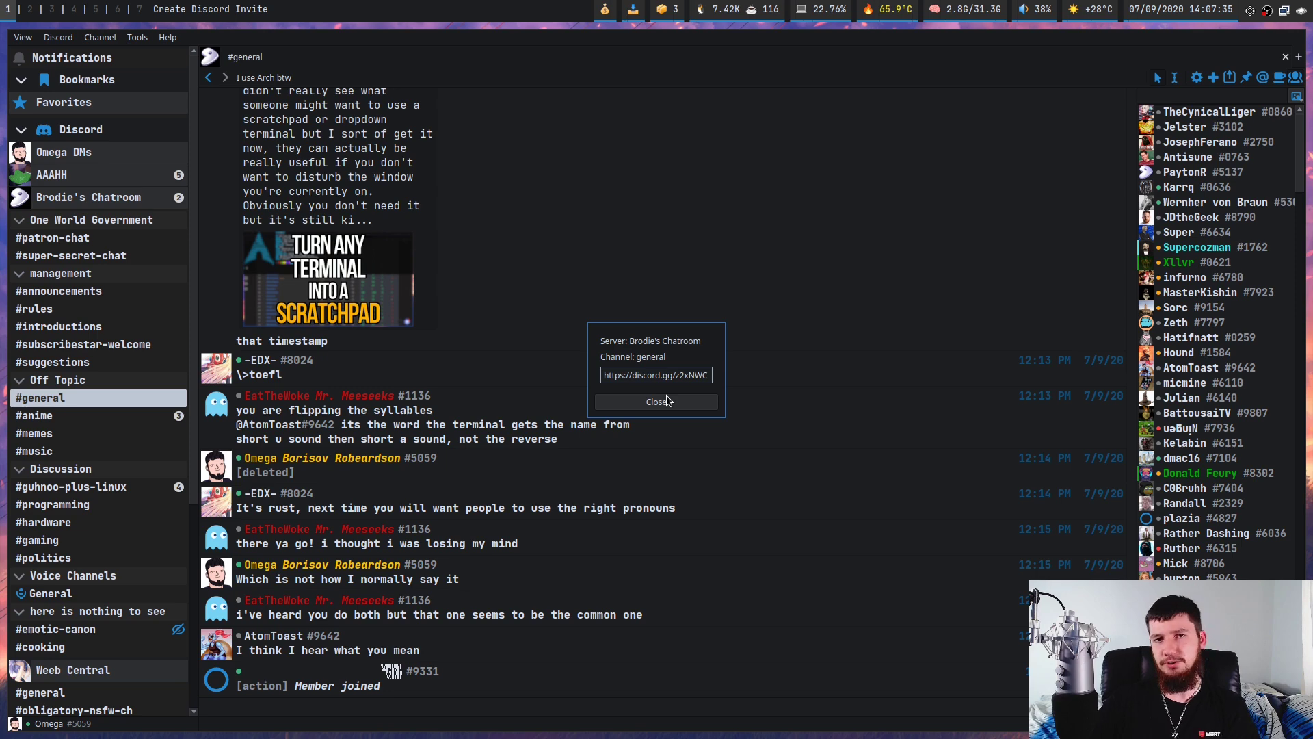
{"action": "left_click", "coordinate": [687, 408]}
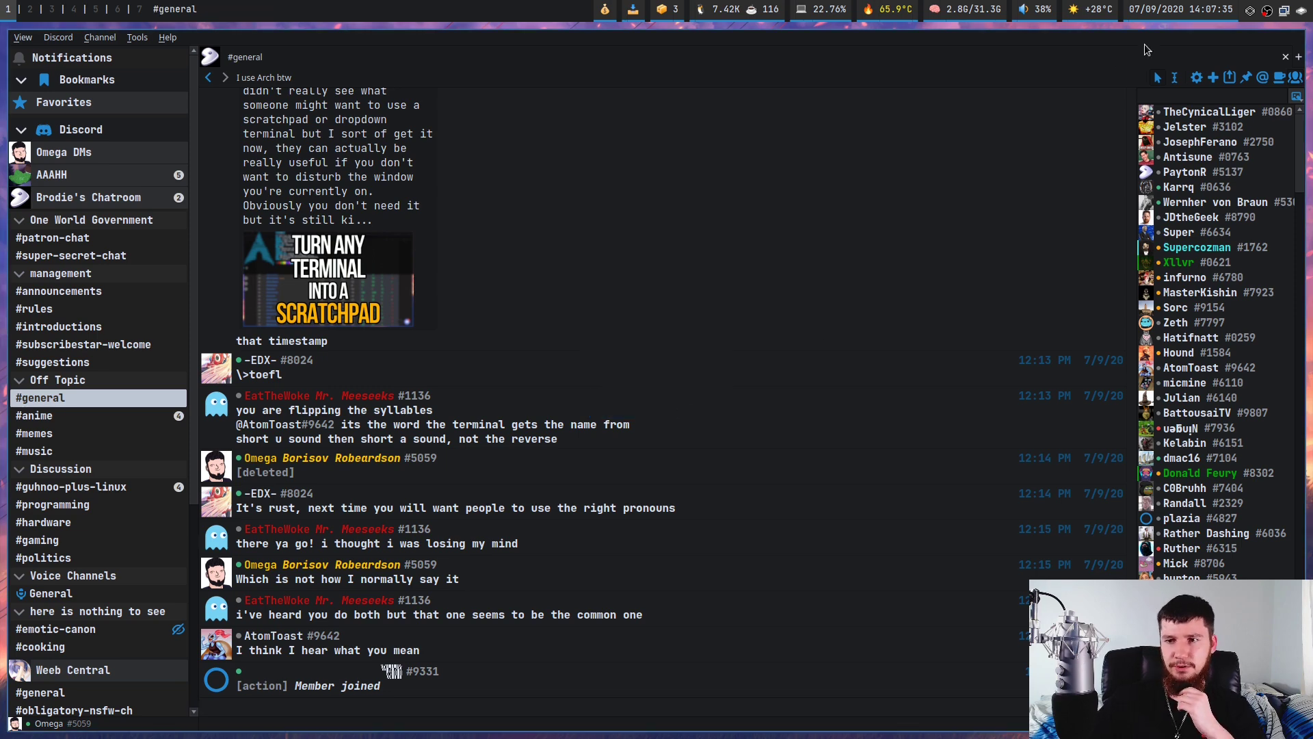
View the pinned messages of #general, close them, and check the mentions.
{"action": "key", "text": "super+Return"}
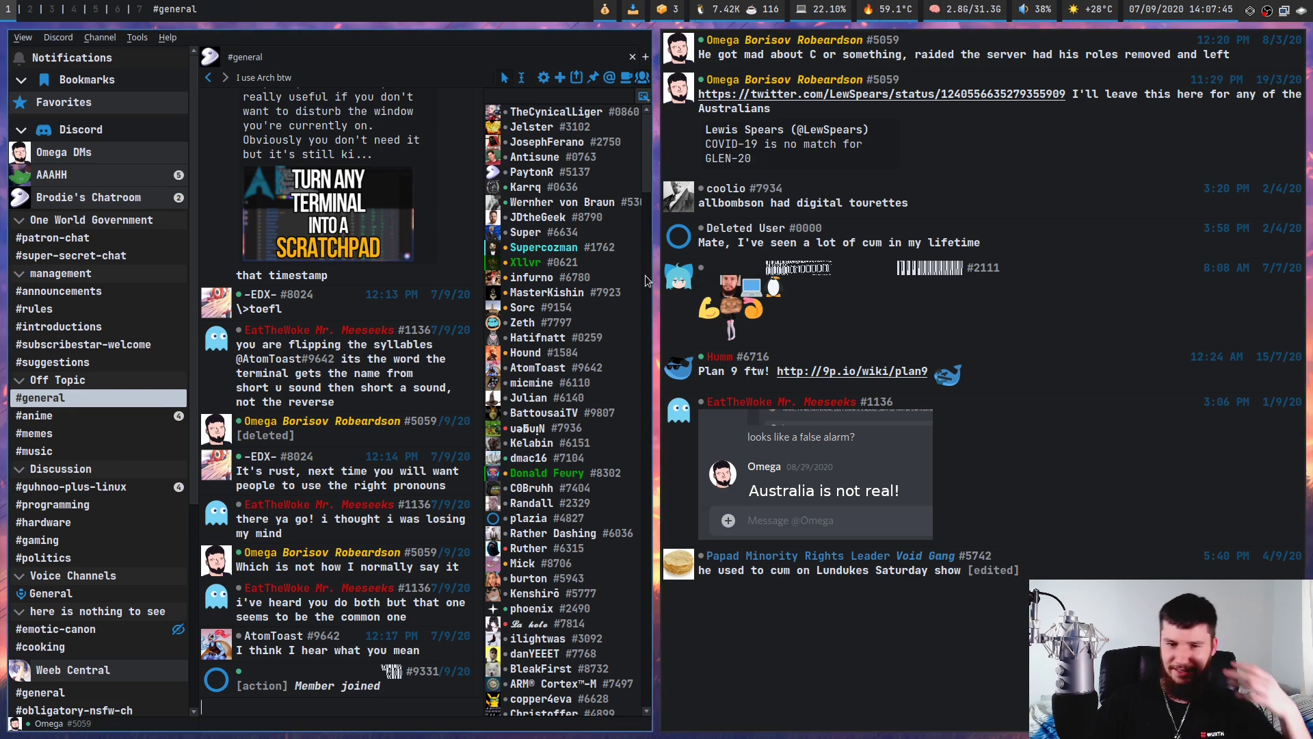
{"action": "key", "text": "super+shift+c"}
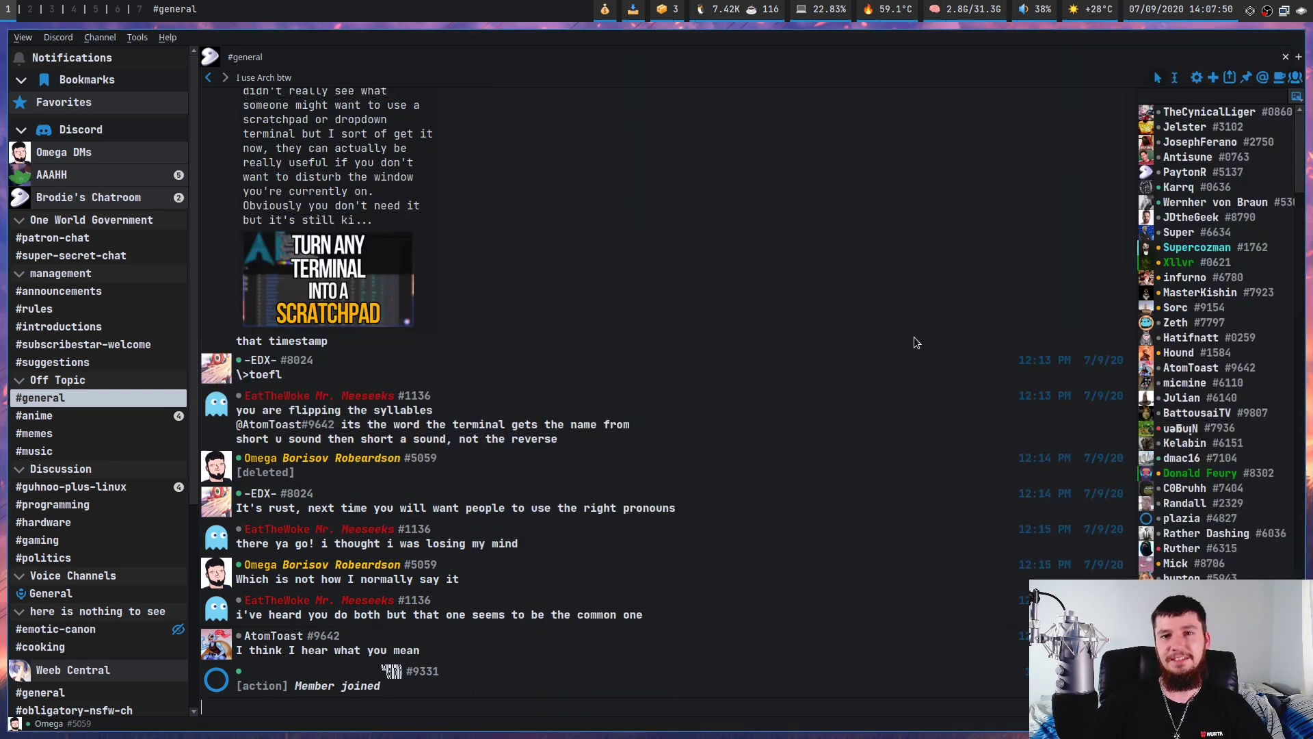
{"action": "left_click", "coordinate": [1262, 78]}
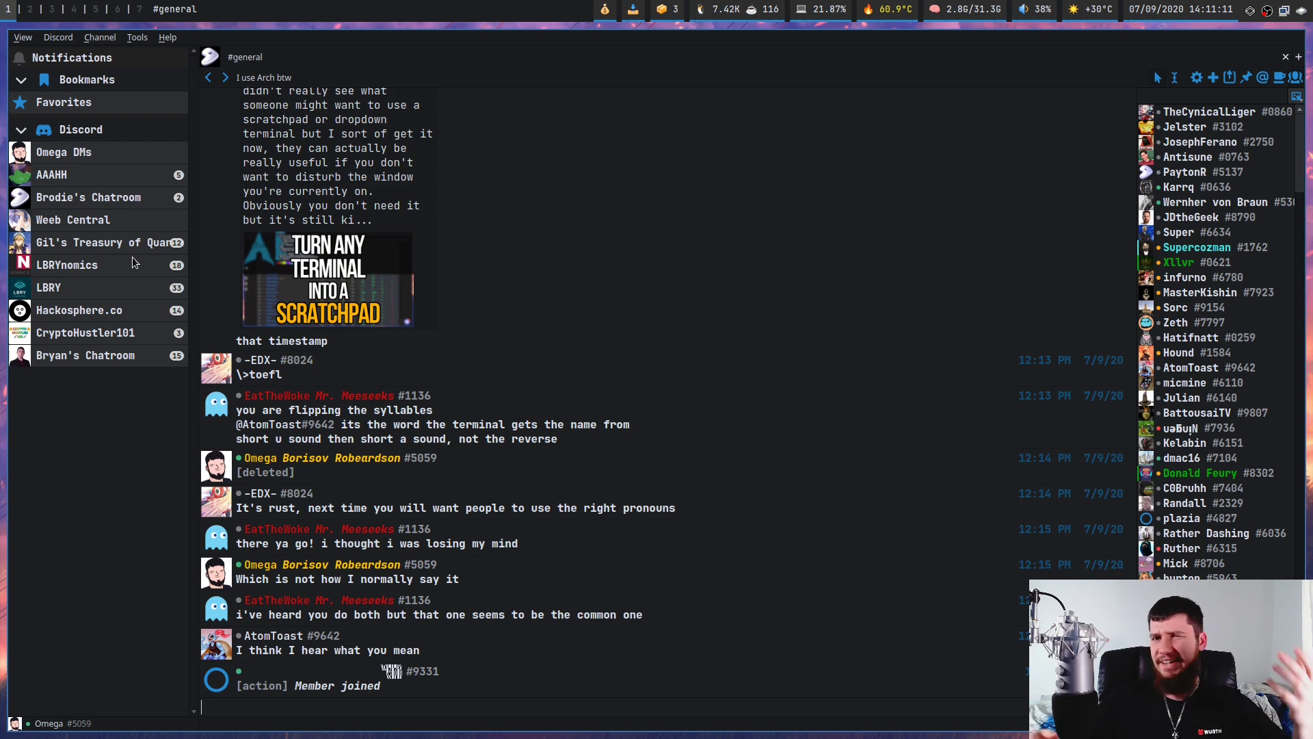
Open the Discord server manager and move Brodie's Chatroom above AAAHH in the server order.
{"action": "right_click", "coordinate": [94, 236]}
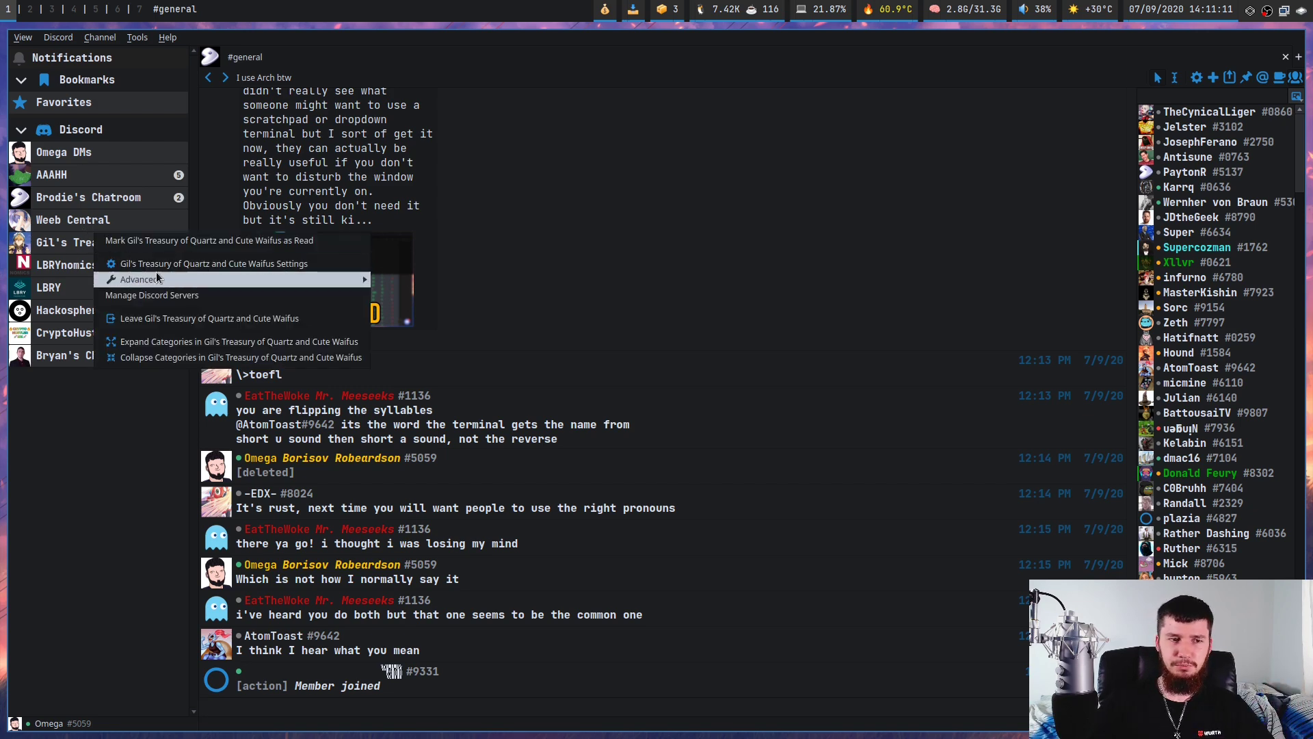
{"action": "left_click", "coordinate": [175, 298]}
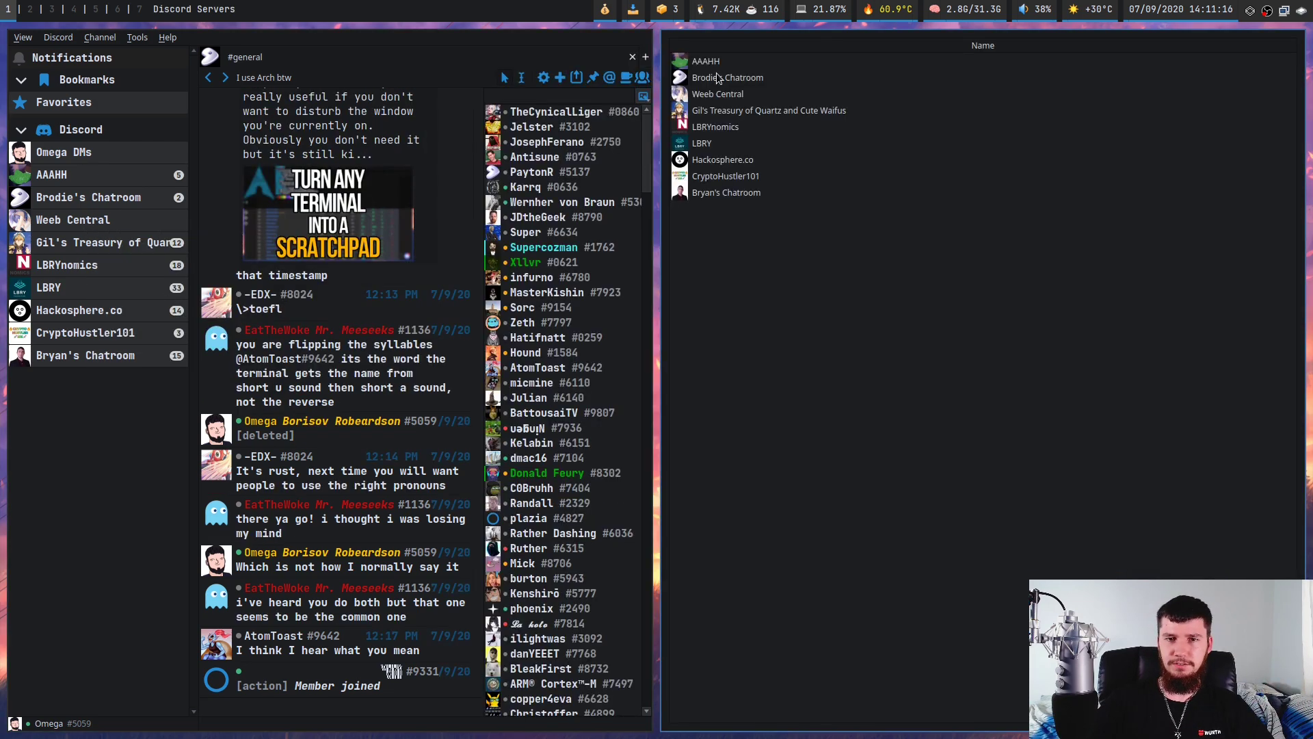
{"action": "left_click_drag", "start_coordinate": [718, 79], "coordinate": [742, 61]}
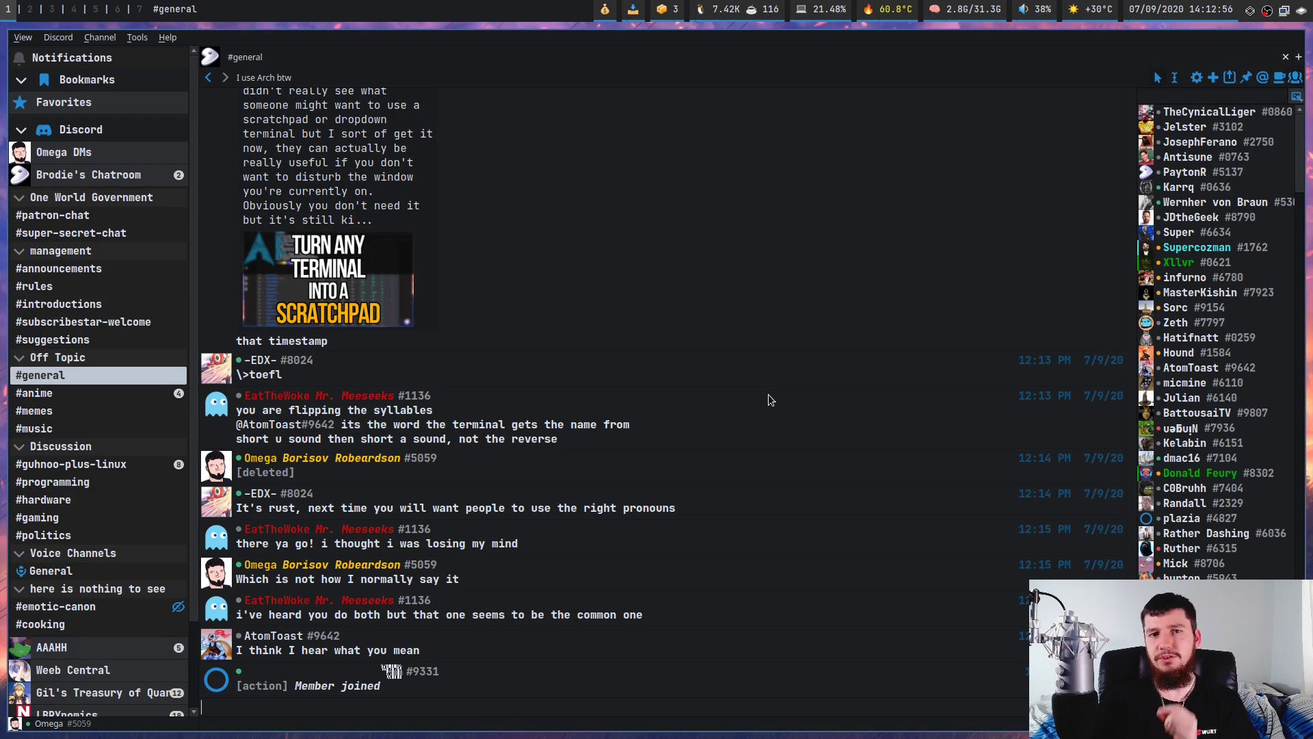
Bookmark #general under Favorites, switch to #announcements, and return to #general through the bookmark.
{"action": "right_click", "coordinate": [67, 377]}
{"action": "mouse_move", "coordinate": [142, 404]}
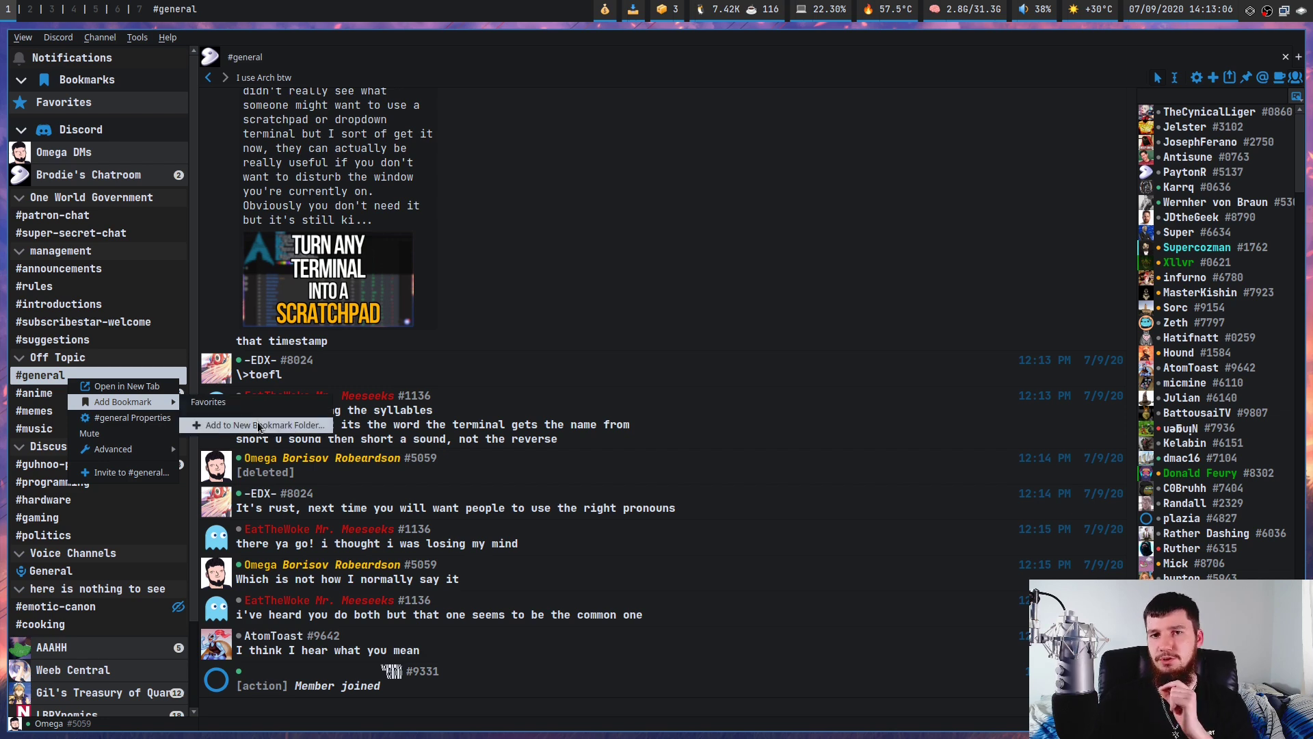
{"action": "left_click", "coordinate": [243, 403]}
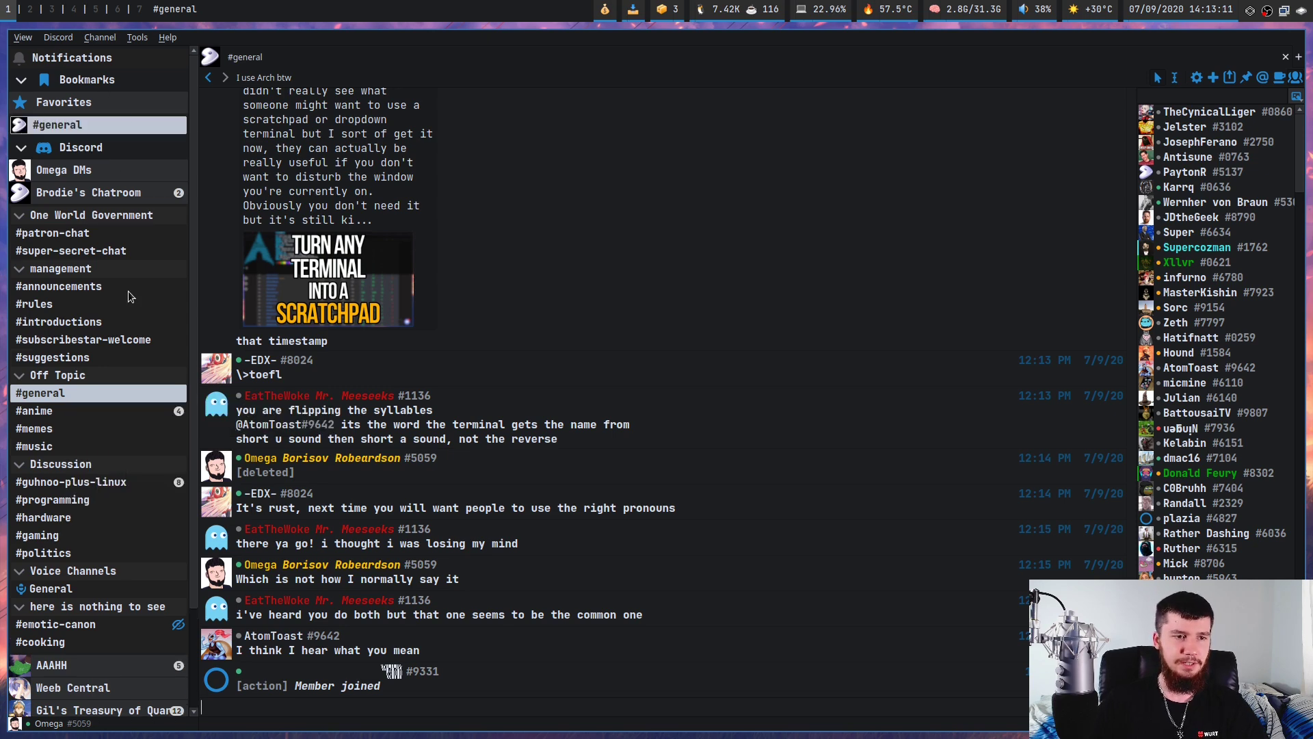
{"action": "left_click", "coordinate": [81, 287]}
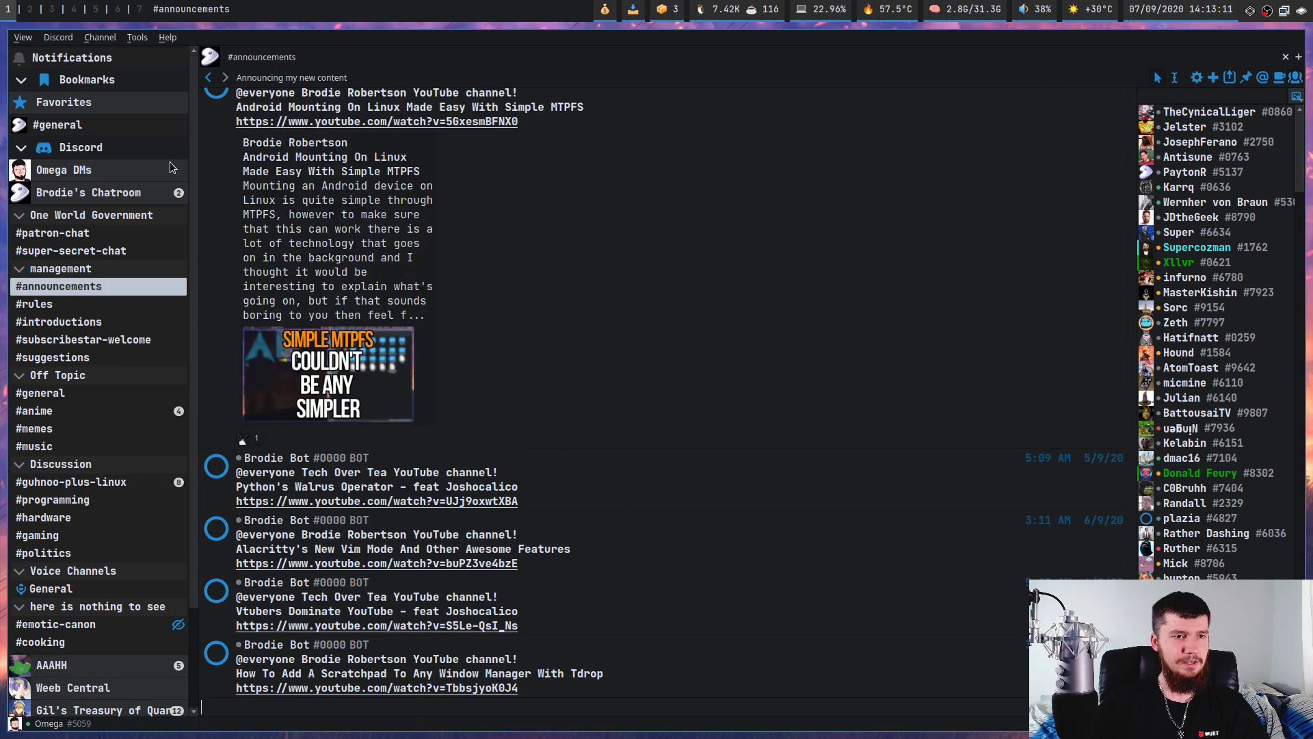
{"action": "left_click", "coordinate": [66, 128]}
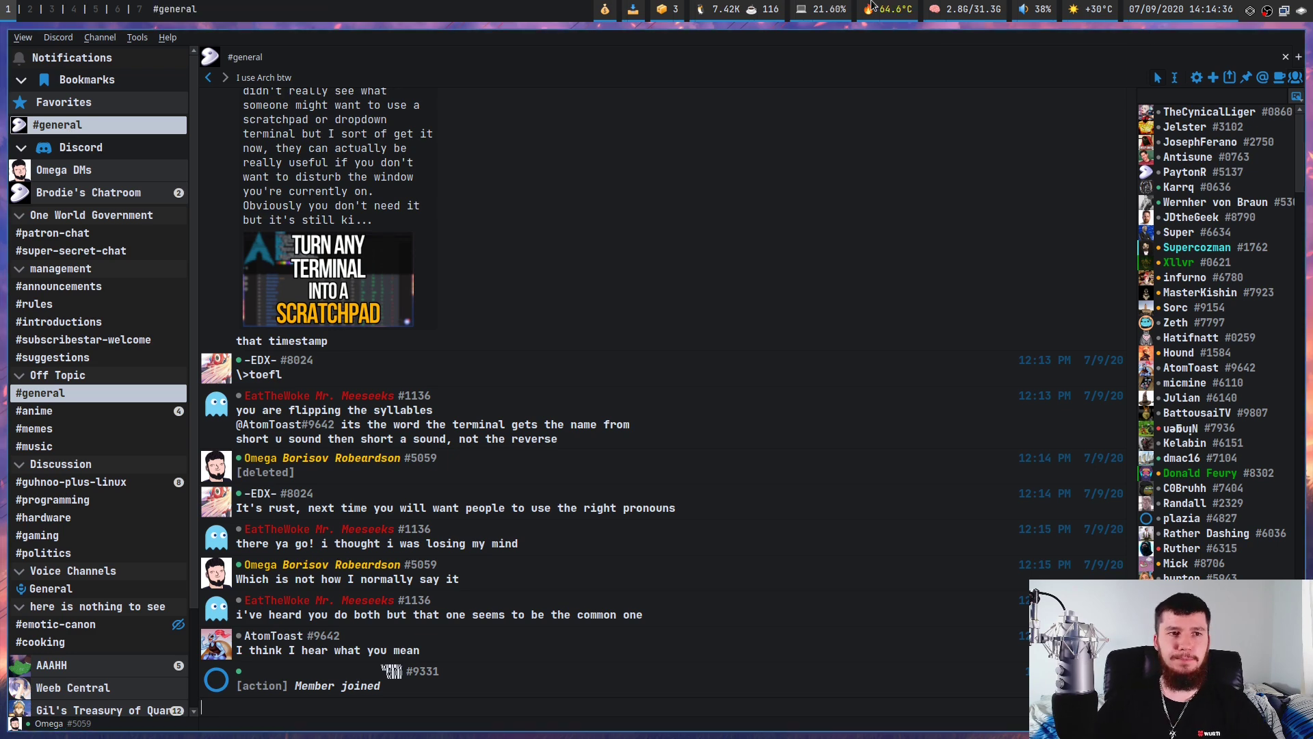
Open the preferences and examine the general options and the theme and font style settings.
{"action": "left_click", "coordinate": [27, 37]}
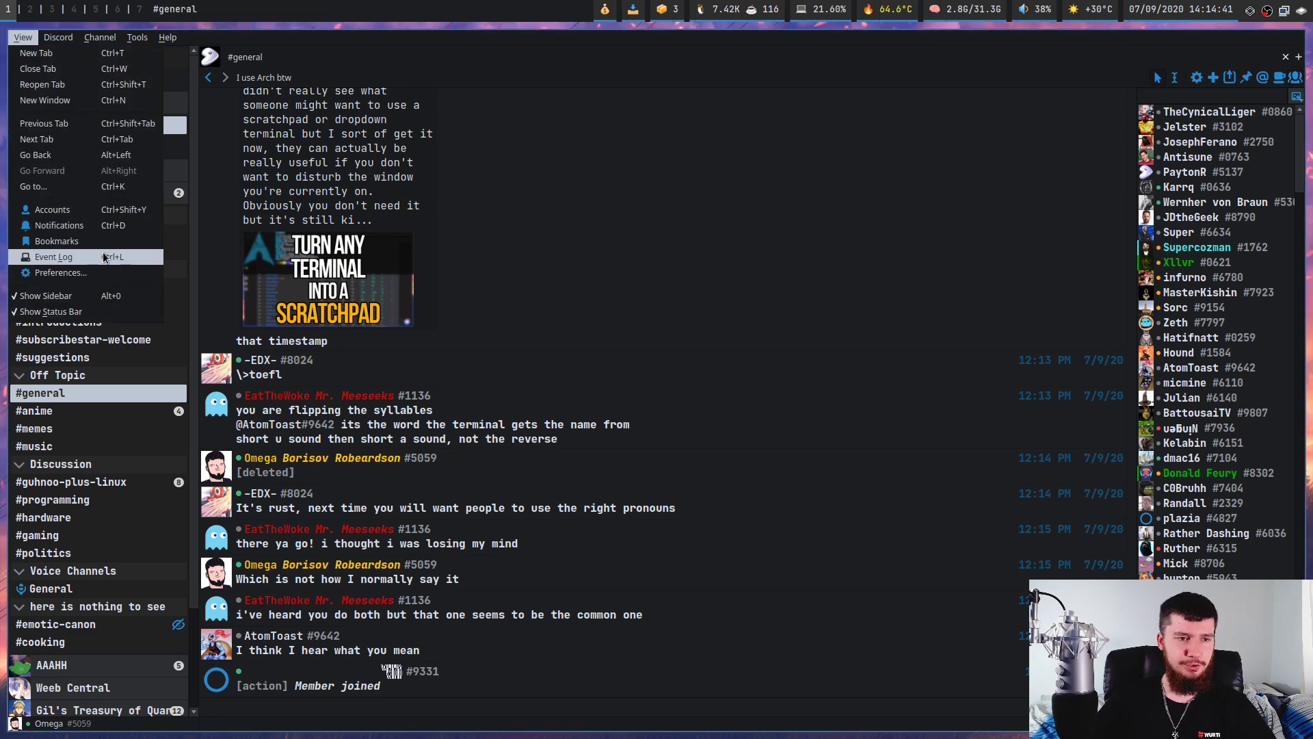
{"action": "left_click", "coordinate": [86, 270]}
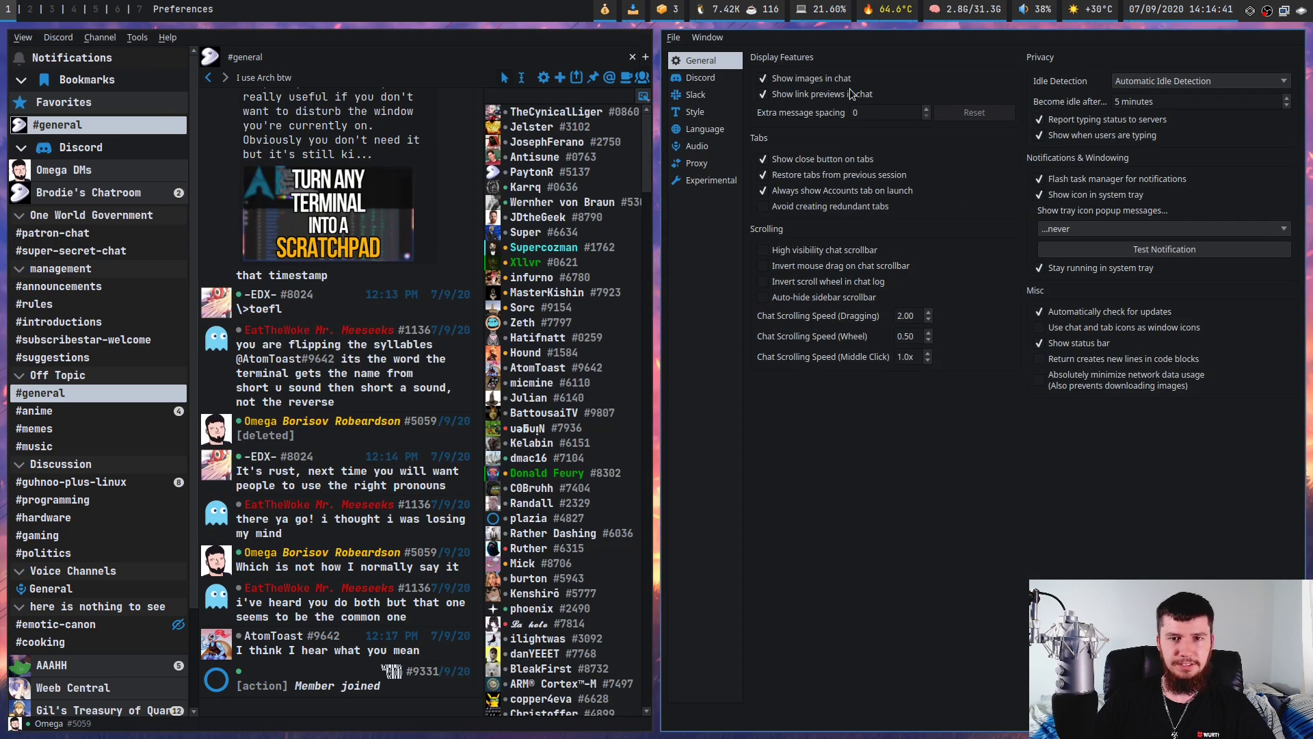
{"action": "left_click", "coordinate": [695, 112]}
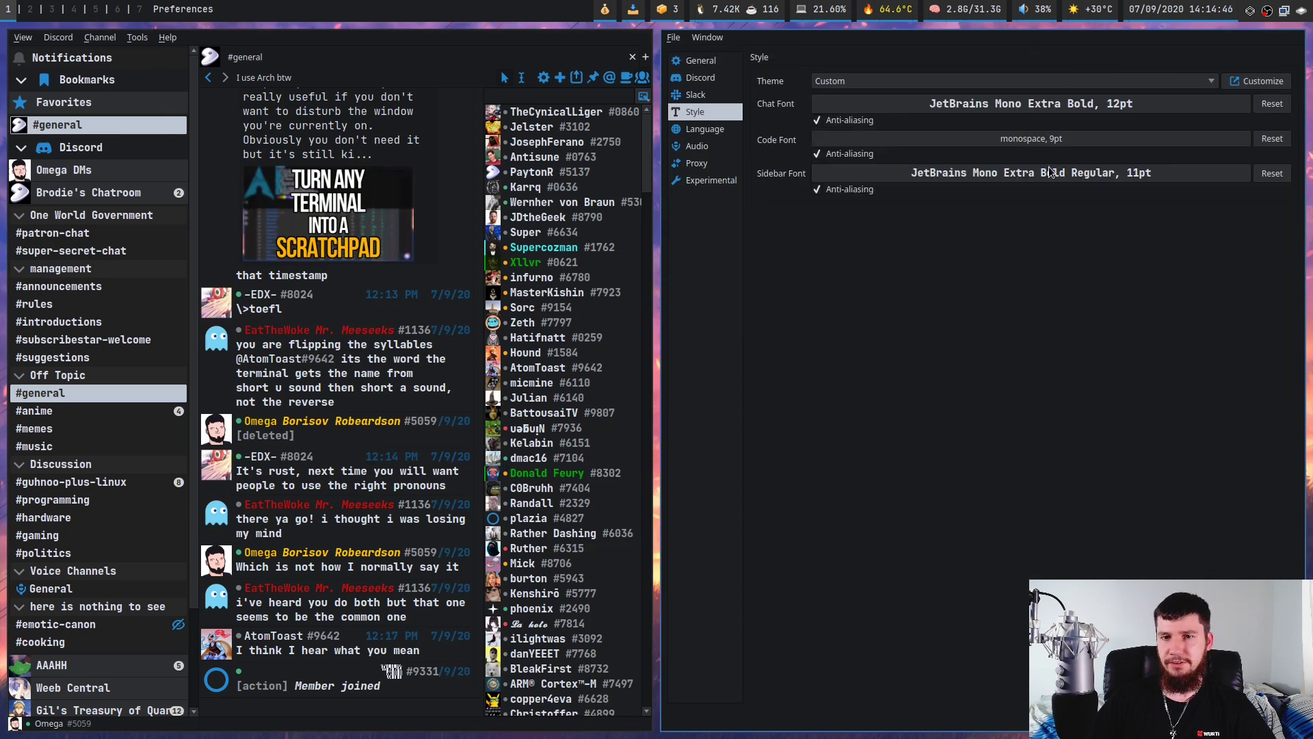
Try the Carbon (Dark) theme, switch back to Custom, and close the preferences and the theme colour editor.
{"action": "left_click", "coordinate": [1125, 81]}
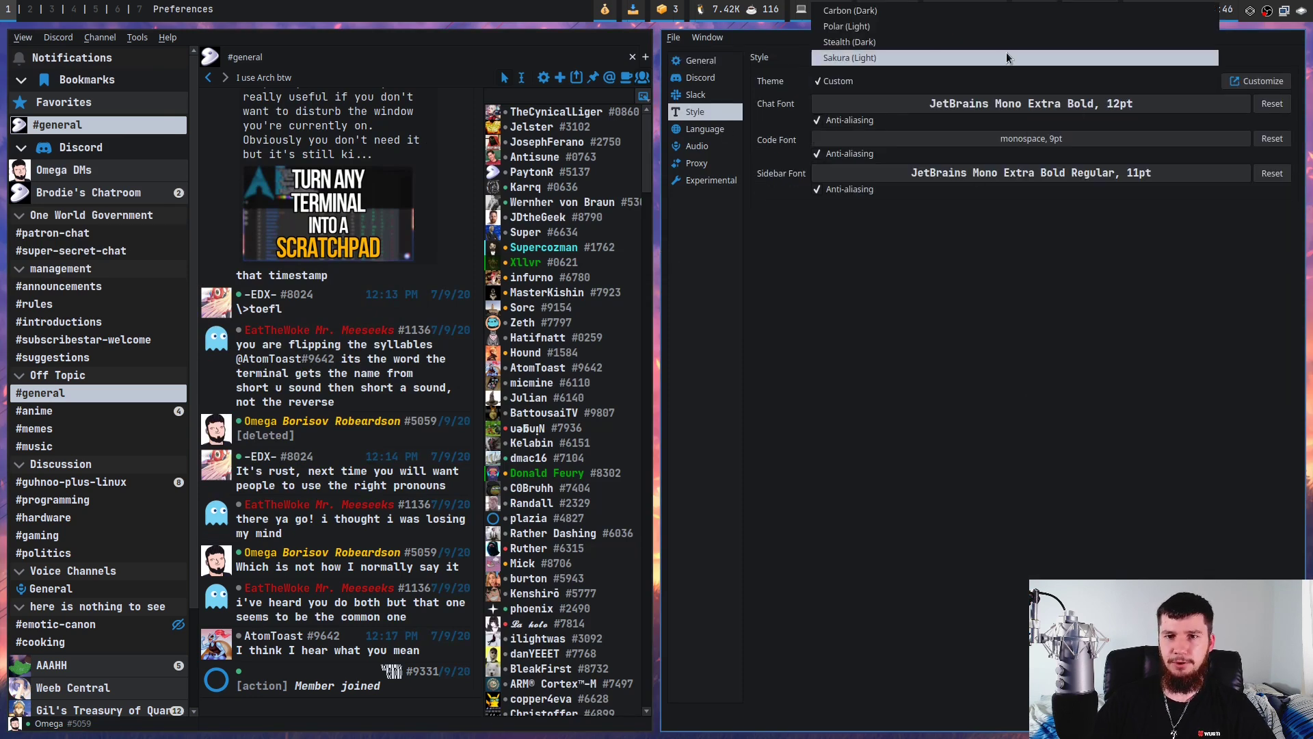
{"action": "left_click", "coordinate": [879, 11]}
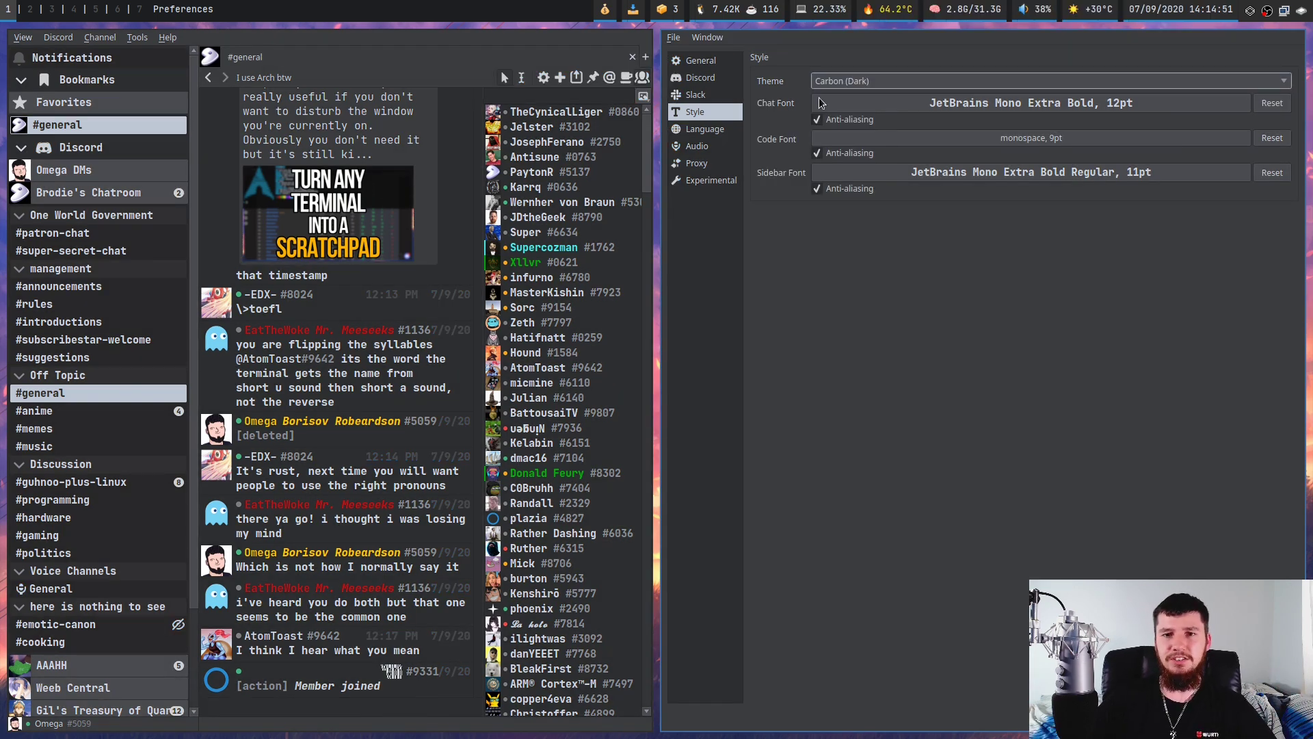
{"action": "left_click", "coordinate": [844, 80]}
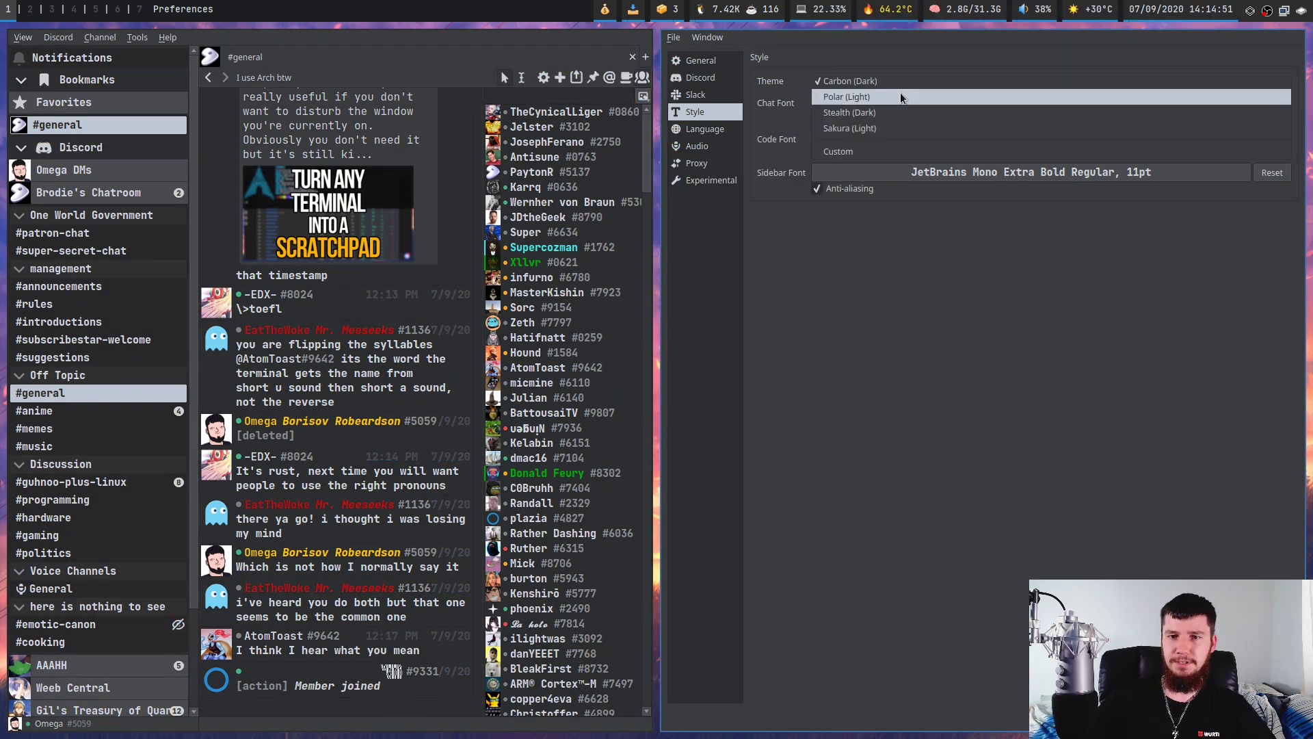
{"action": "left_click", "coordinate": [883, 146]}
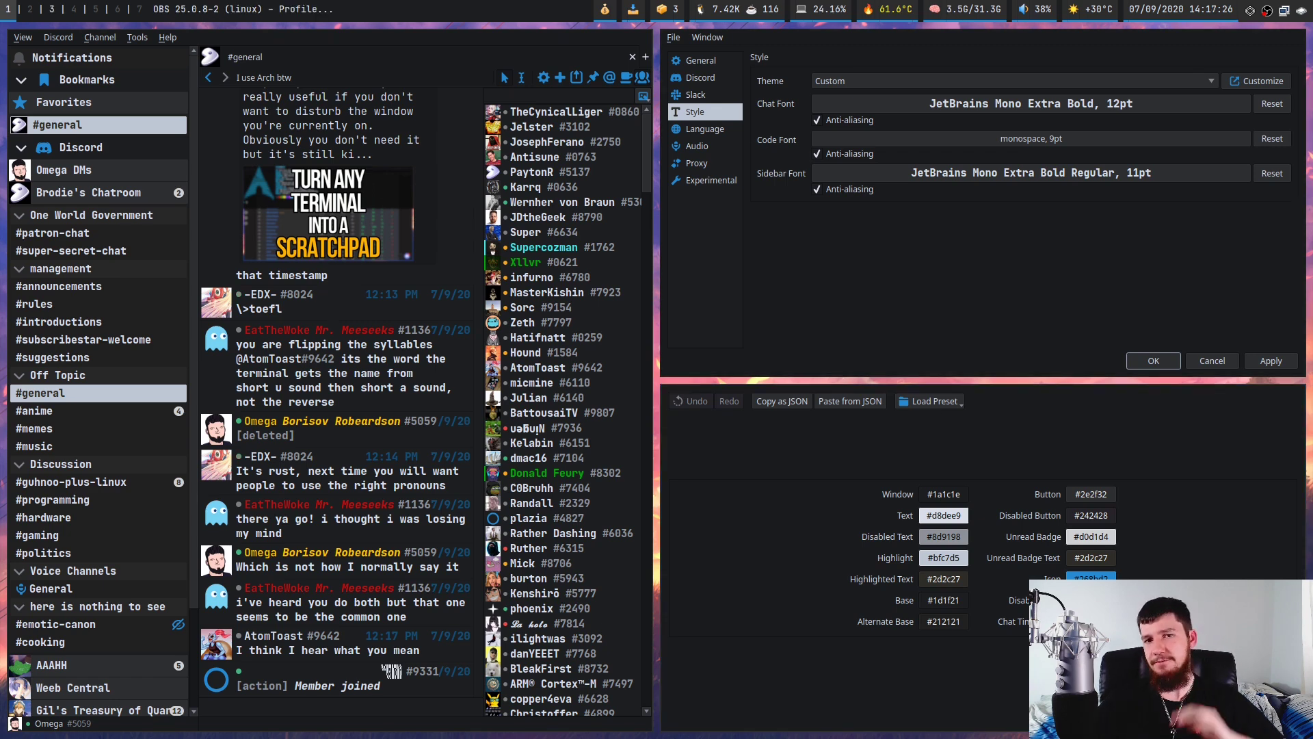
{"action": "key", "text": "Escape"}
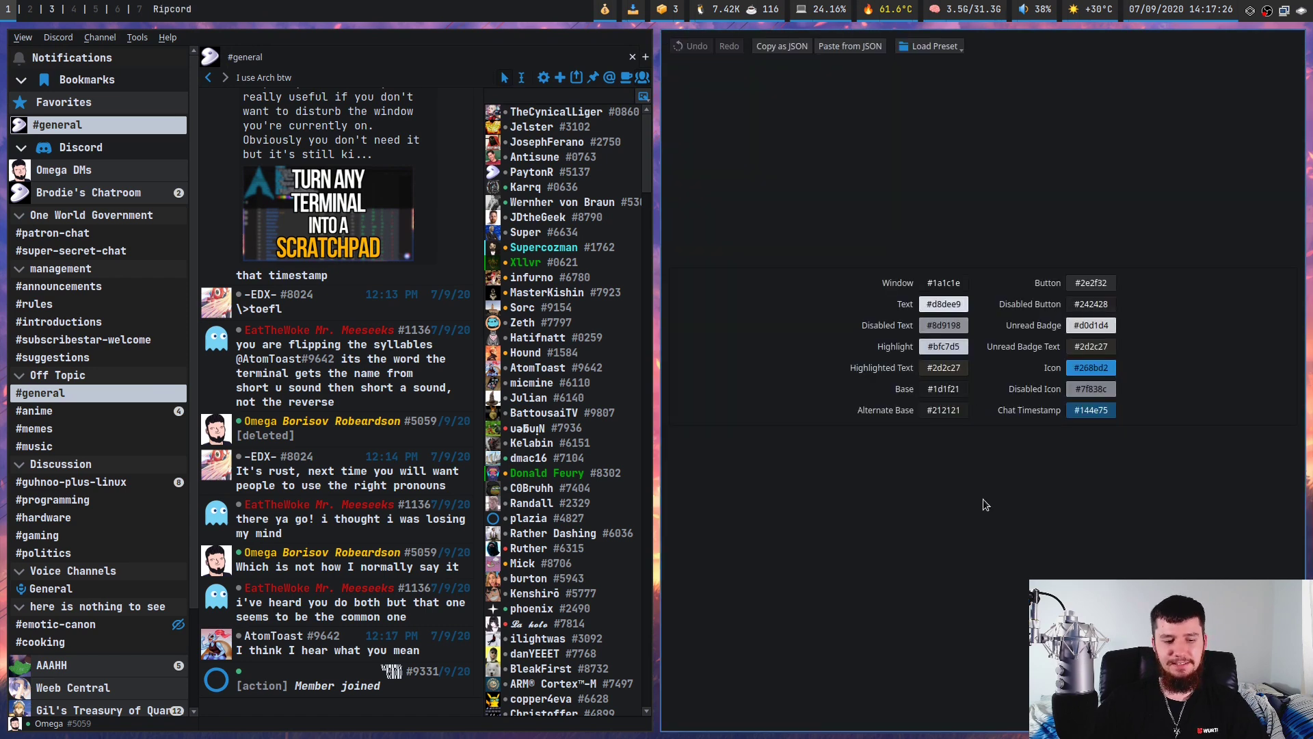
{"action": "key", "text": "Escape"}
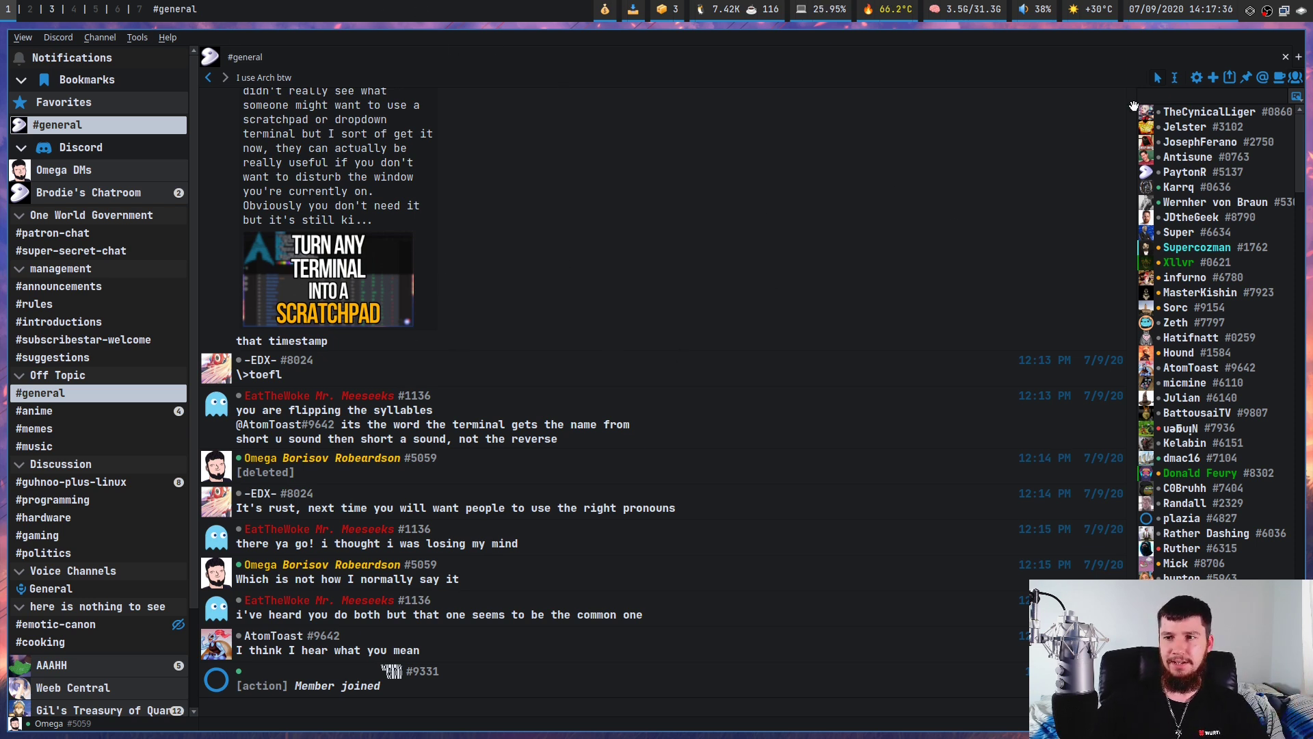
Open #guhnoo-plus-linux in a new tab by searching for "guh" in the quick switcher, and return to the #general tab.
{"action": "left_click", "coordinate": [1300, 59]}
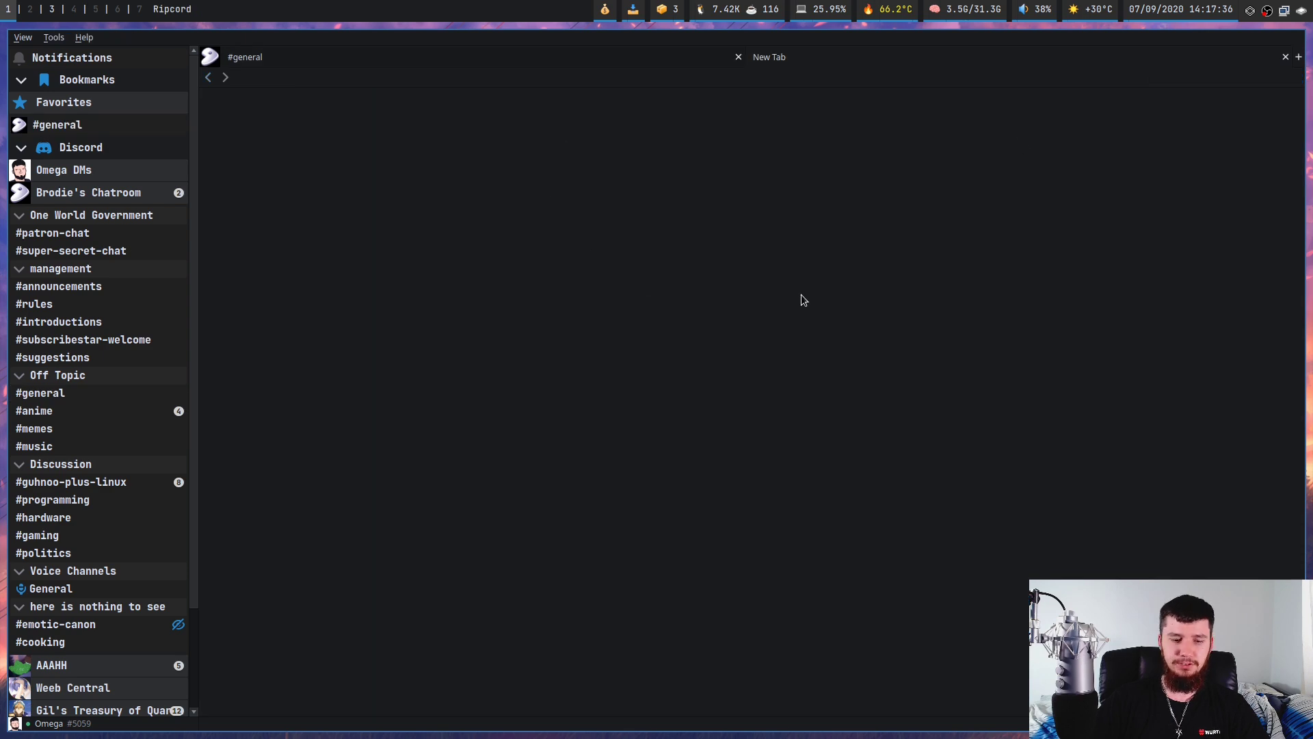
{"action": "key", "text": "ctrl+k"}
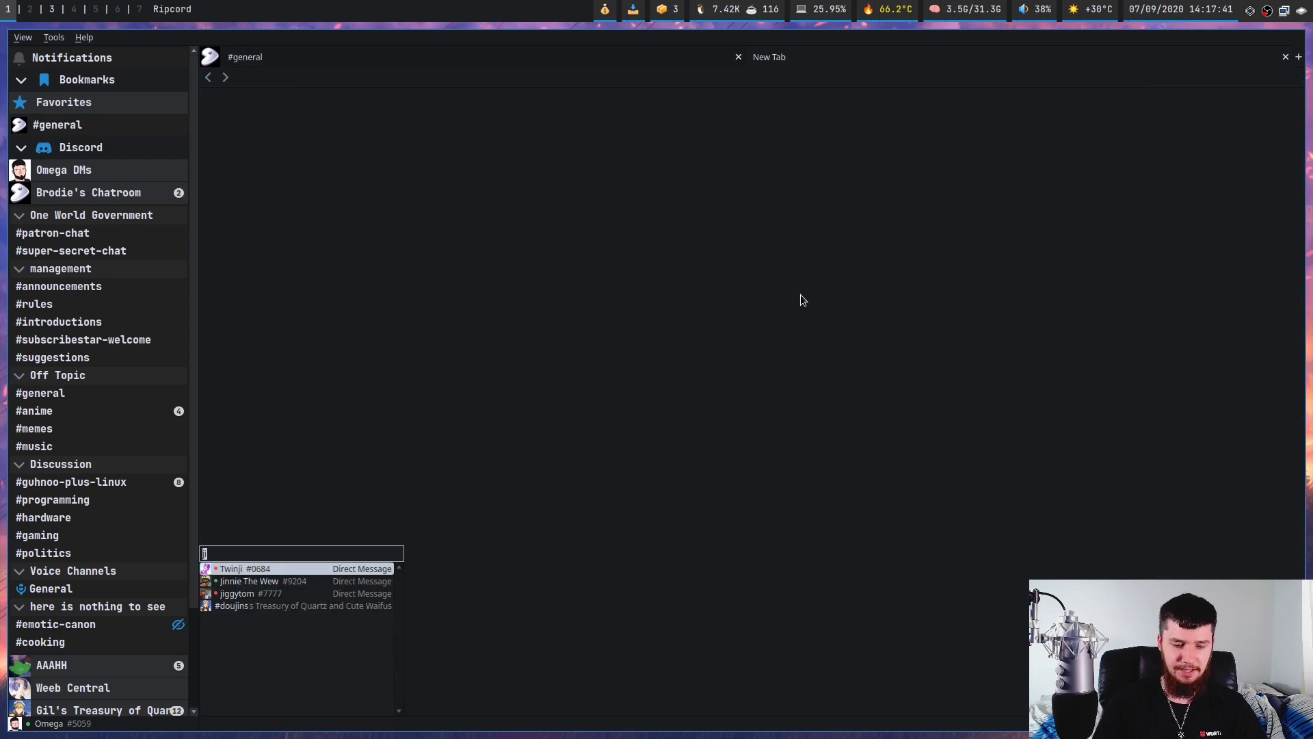
{"action": "type", "text": "guh"}
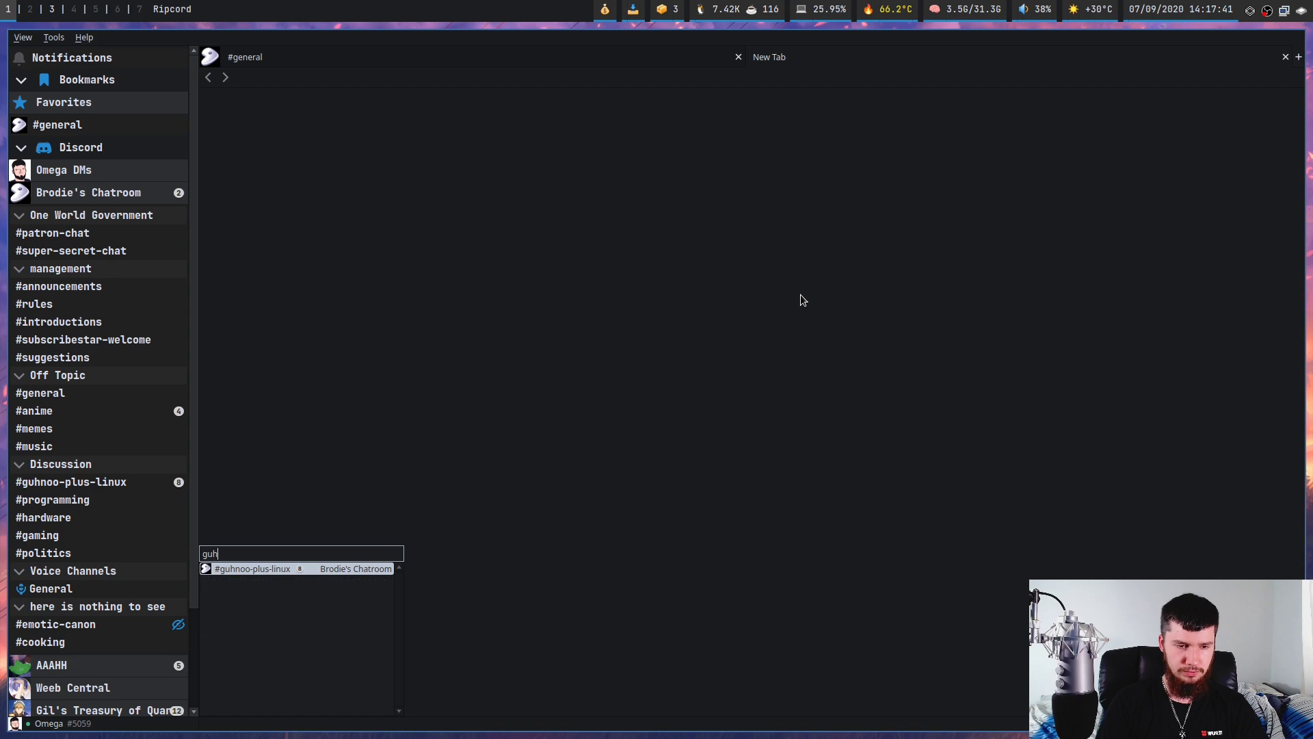
{"action": "key", "text": "Return"}
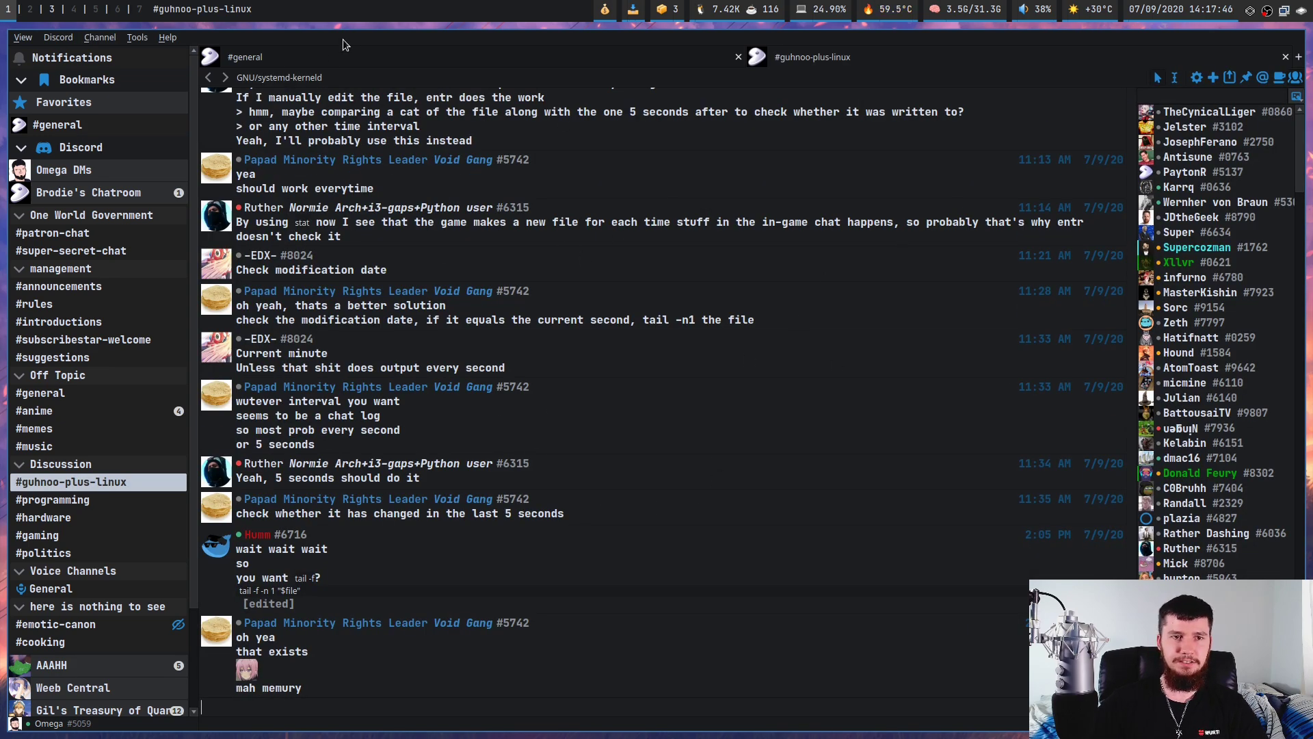
{"action": "left_click", "coordinate": [323, 60]}
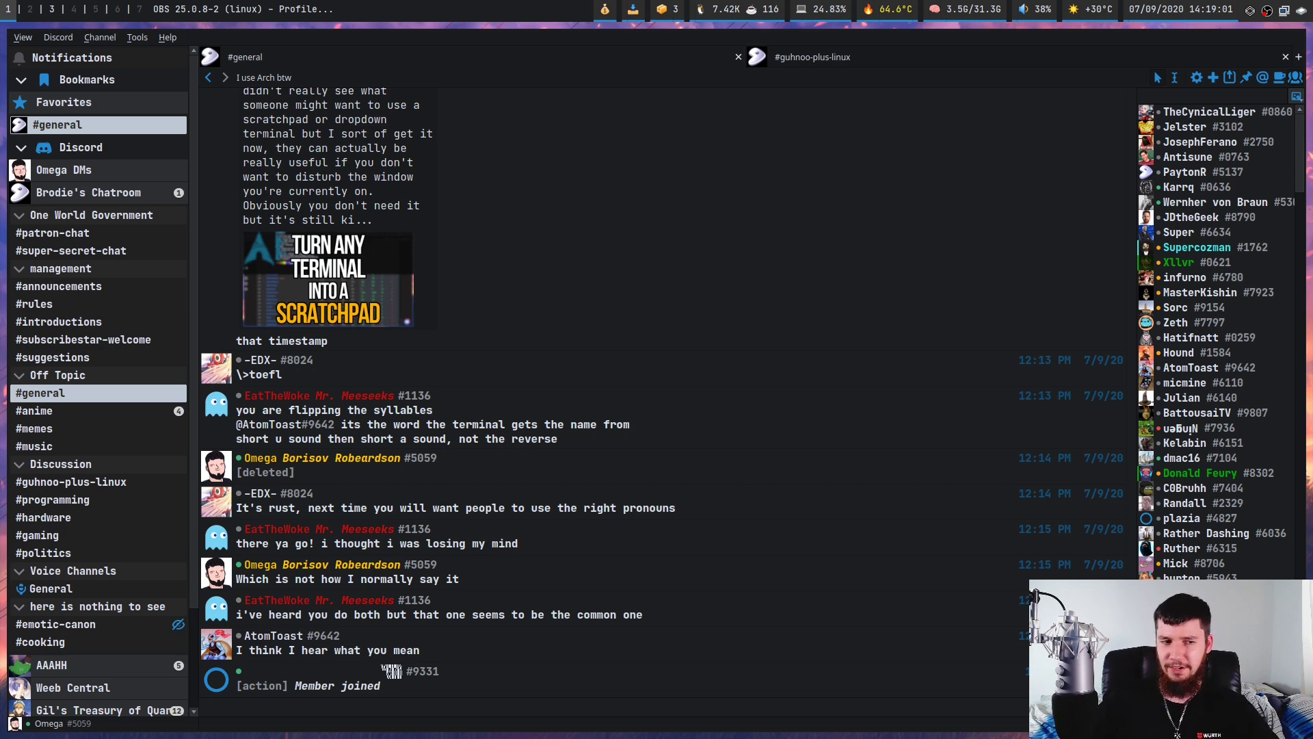
Join the General voice channel, close the voice chat window, and check the options available for that channel.
{"action": "double_click", "coordinate": [65, 587]}
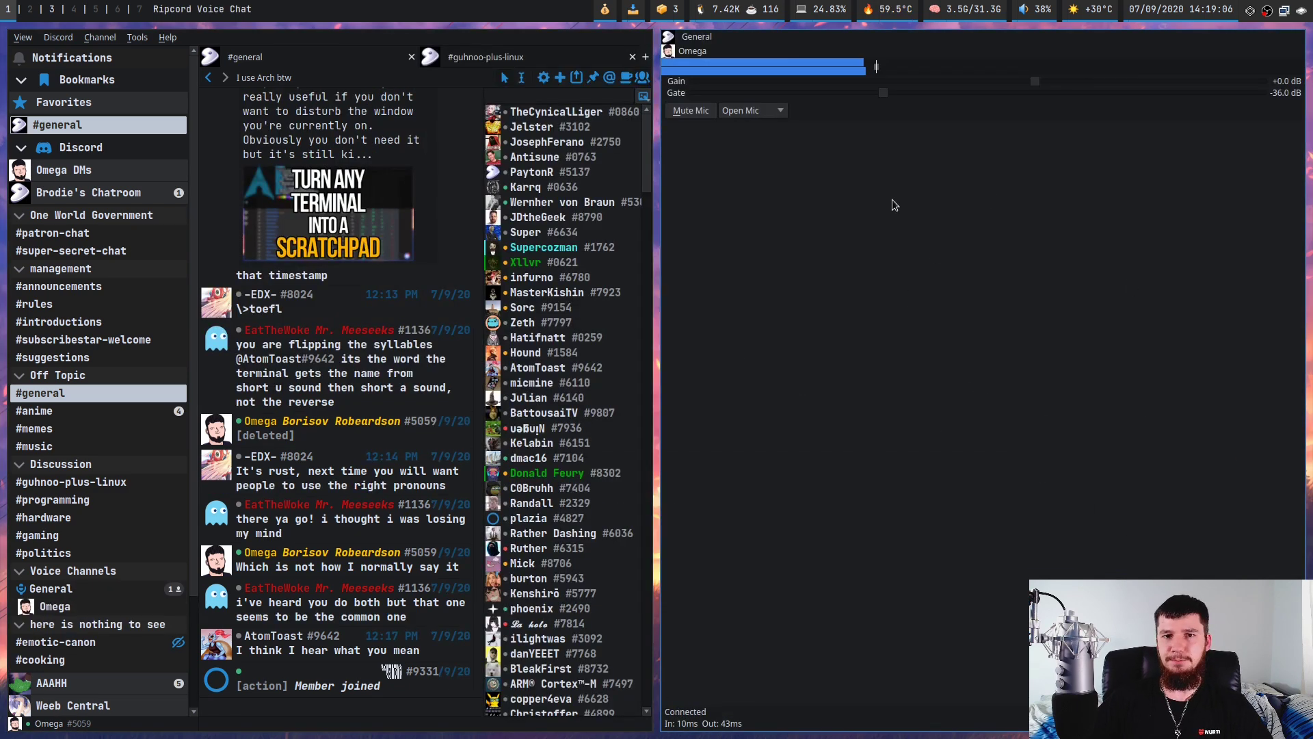
{"action": "key", "text": "super+shift+c"}
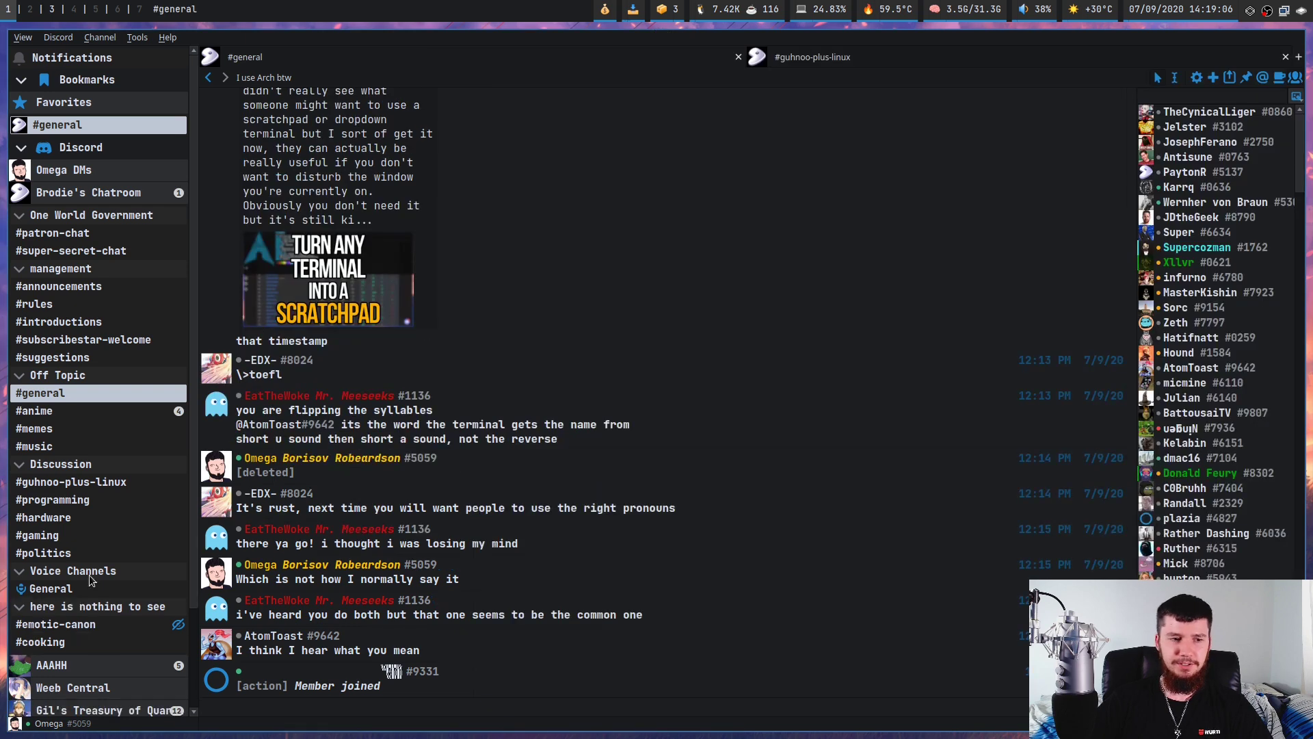
{"action": "right_click", "coordinate": [63, 589]}
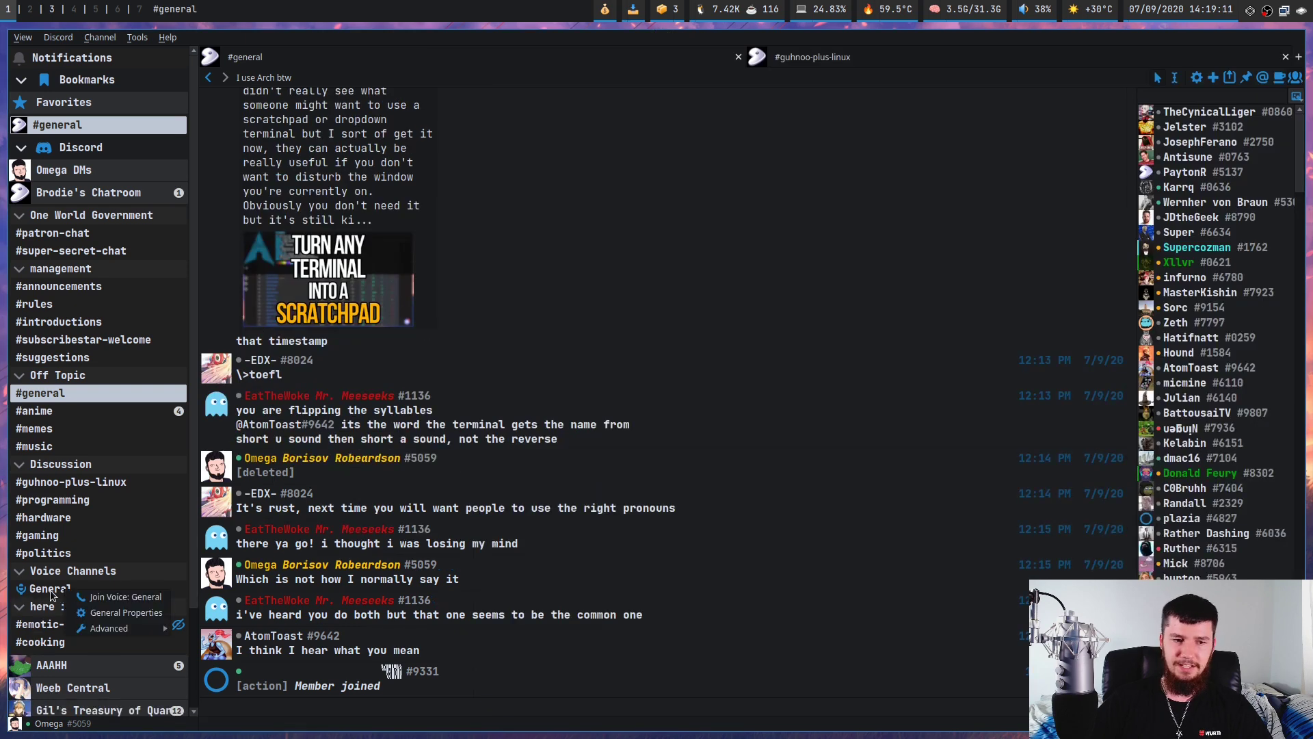
{"action": "left_click", "coordinate": [669, 423]}
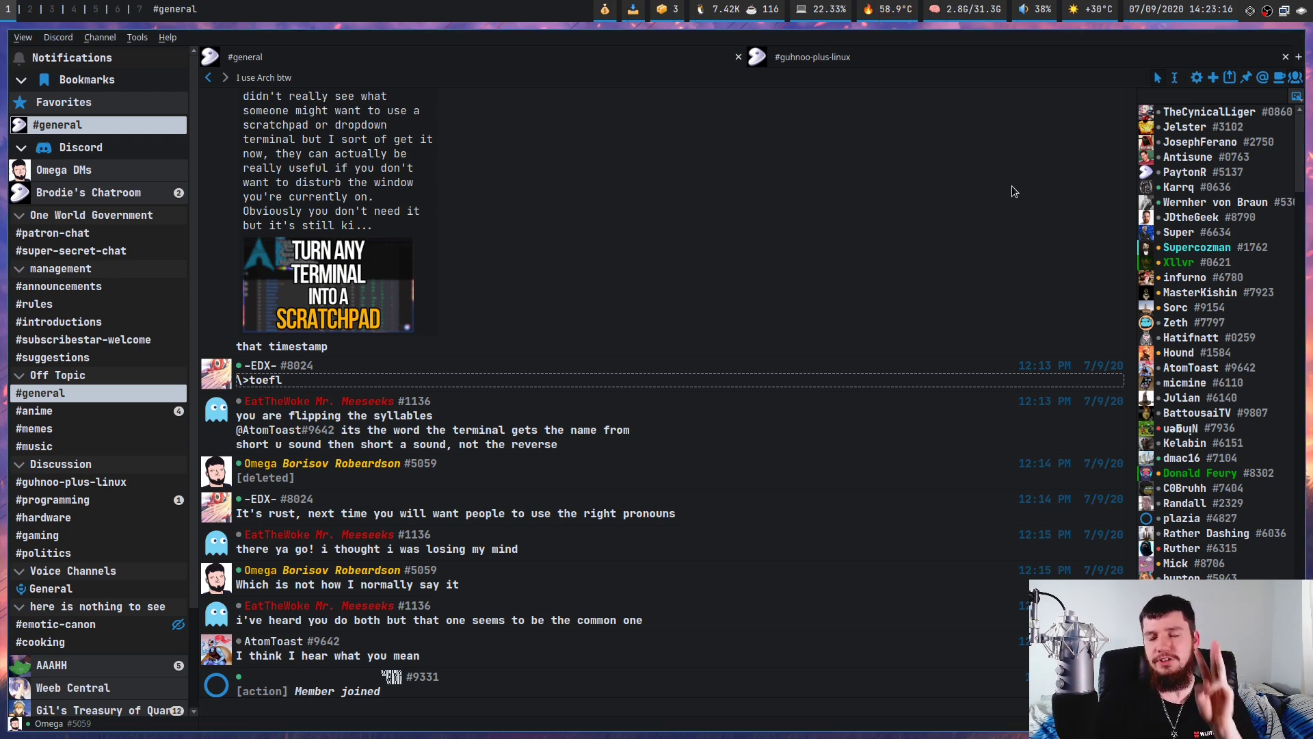
Open the YouTube link posted in #general in the browser, and close the video tabs to return to the chat.
{"action": "scroll", "coordinate": [961, 206], "scroll_direction": "up", "scroll_amount": 3}
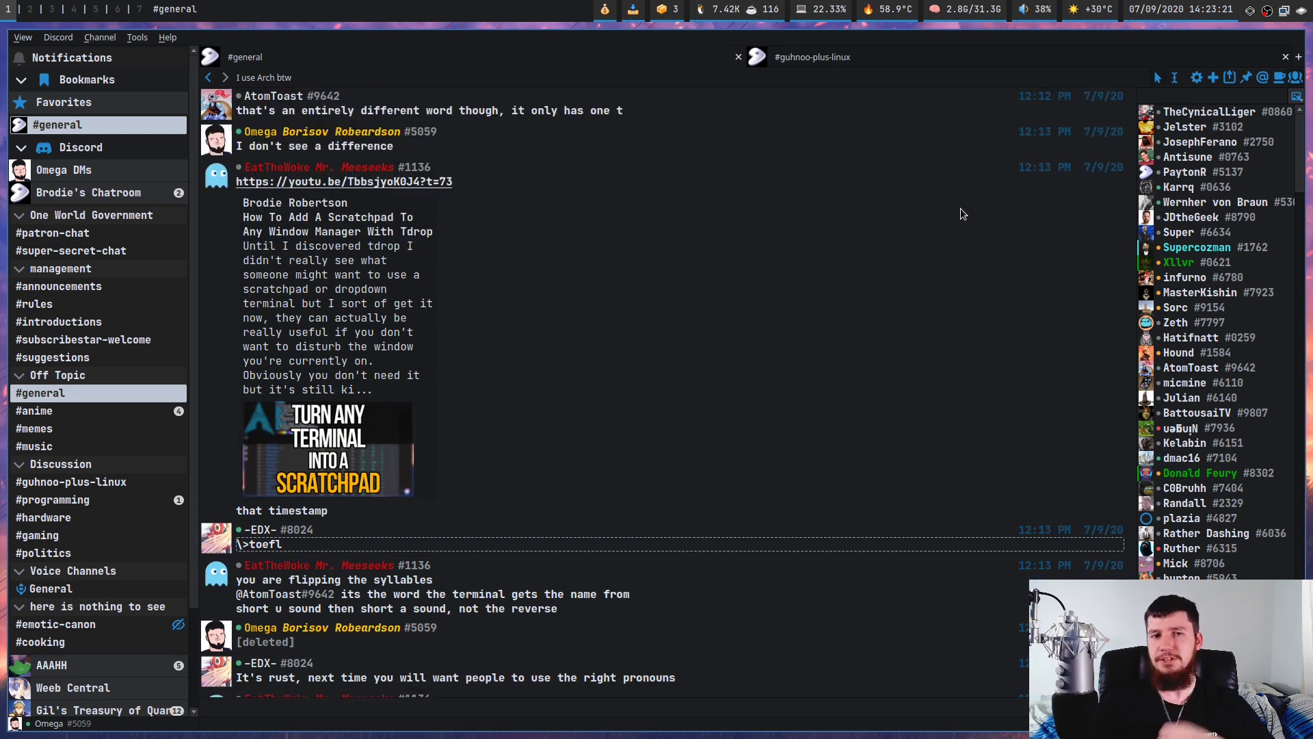
{"action": "left_click", "coordinate": [401, 182]}
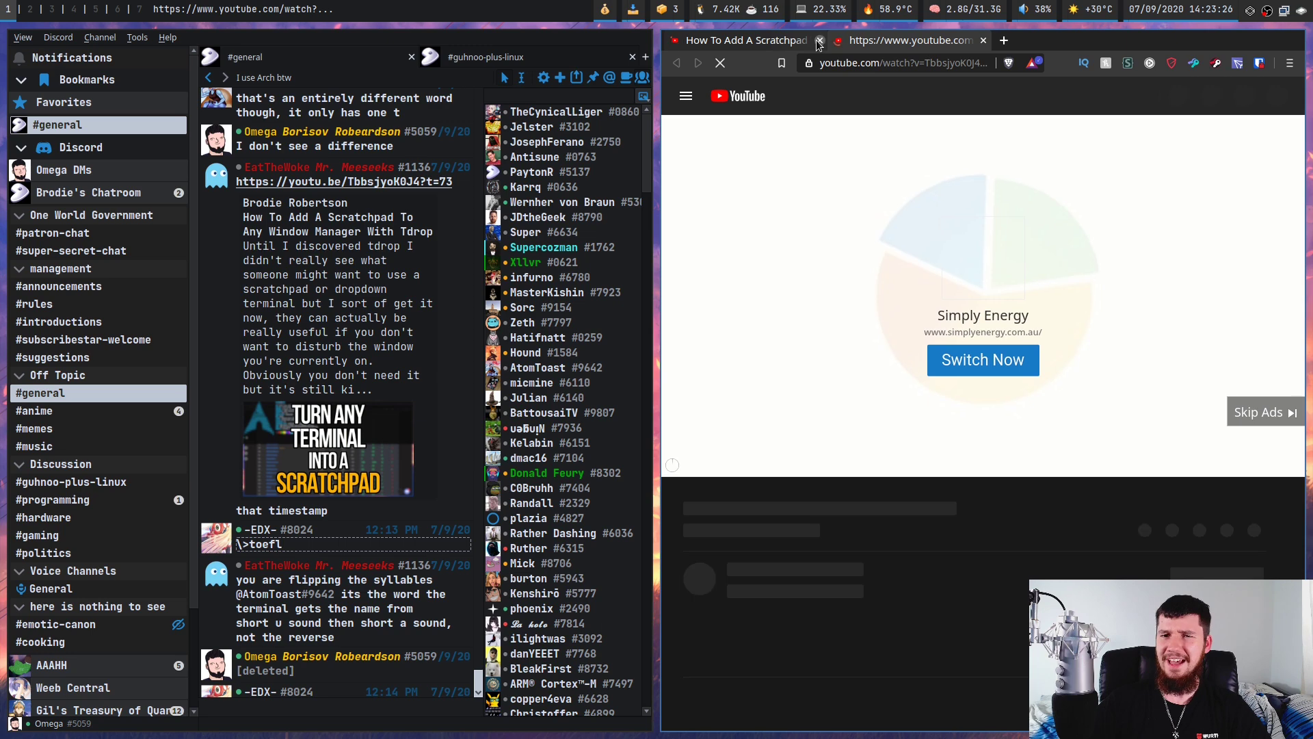
{"action": "left_click", "coordinate": [819, 42]}
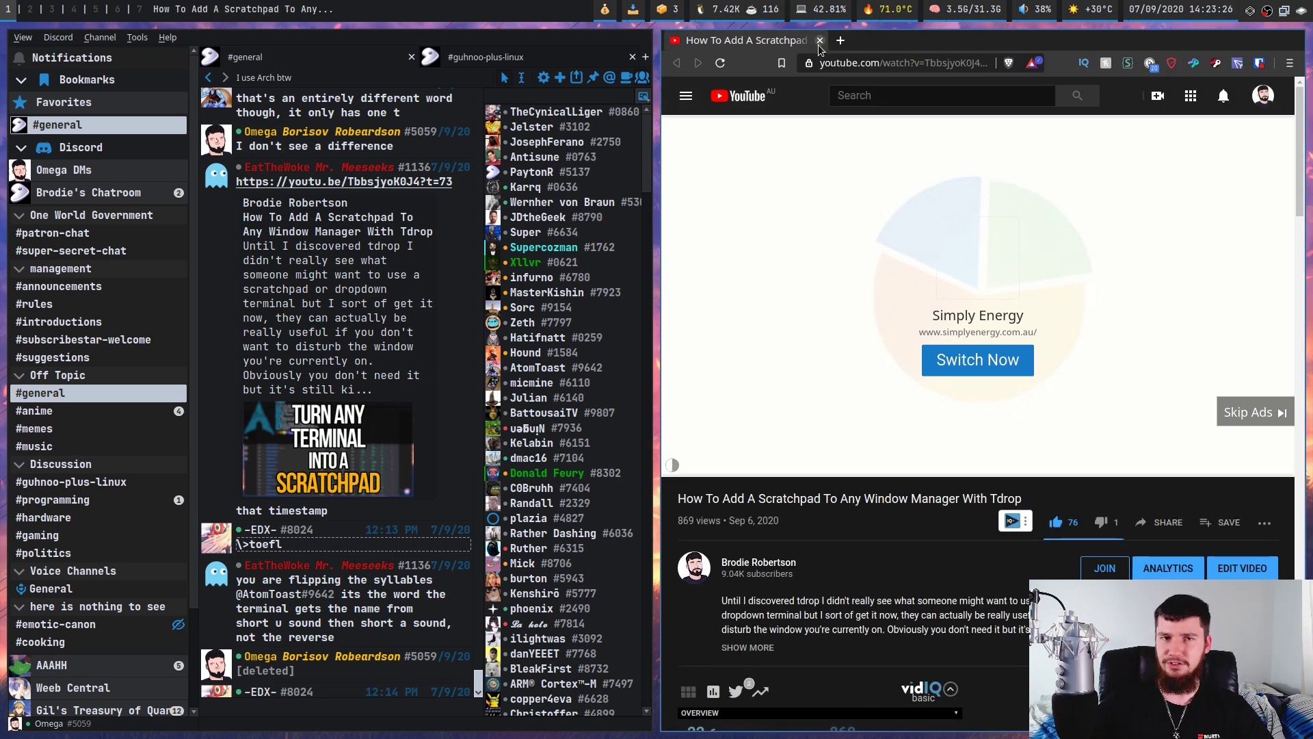
{"action": "left_click", "coordinate": [819, 42]}
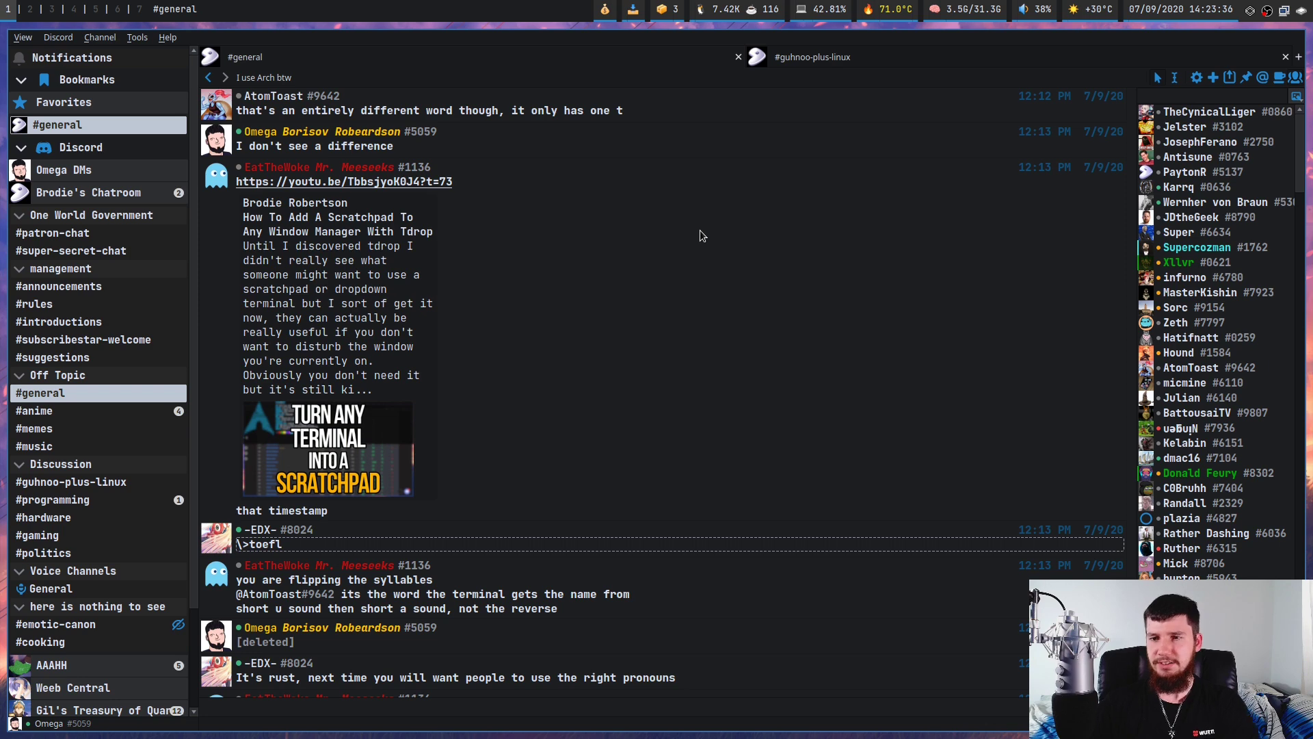
Browse the channel list of the LBRY server, and expand the channels of the LBRYnomics server.
{"action": "scroll", "coordinate": [154, 488], "scroll_direction": "down", "scroll_amount": 2}
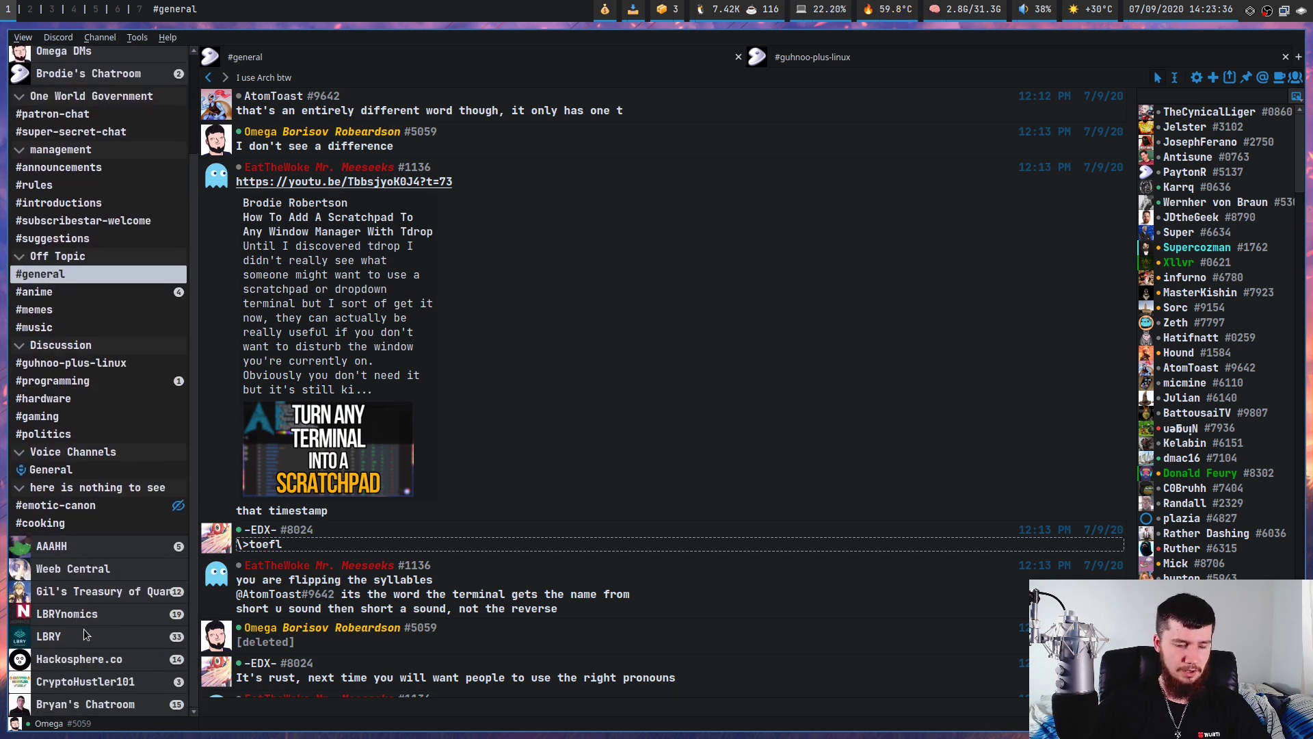
{"action": "left_click", "coordinate": [84, 636]}
{"action": "scroll", "coordinate": [154, 523], "scroll_direction": "down", "scroll_amount": 4}
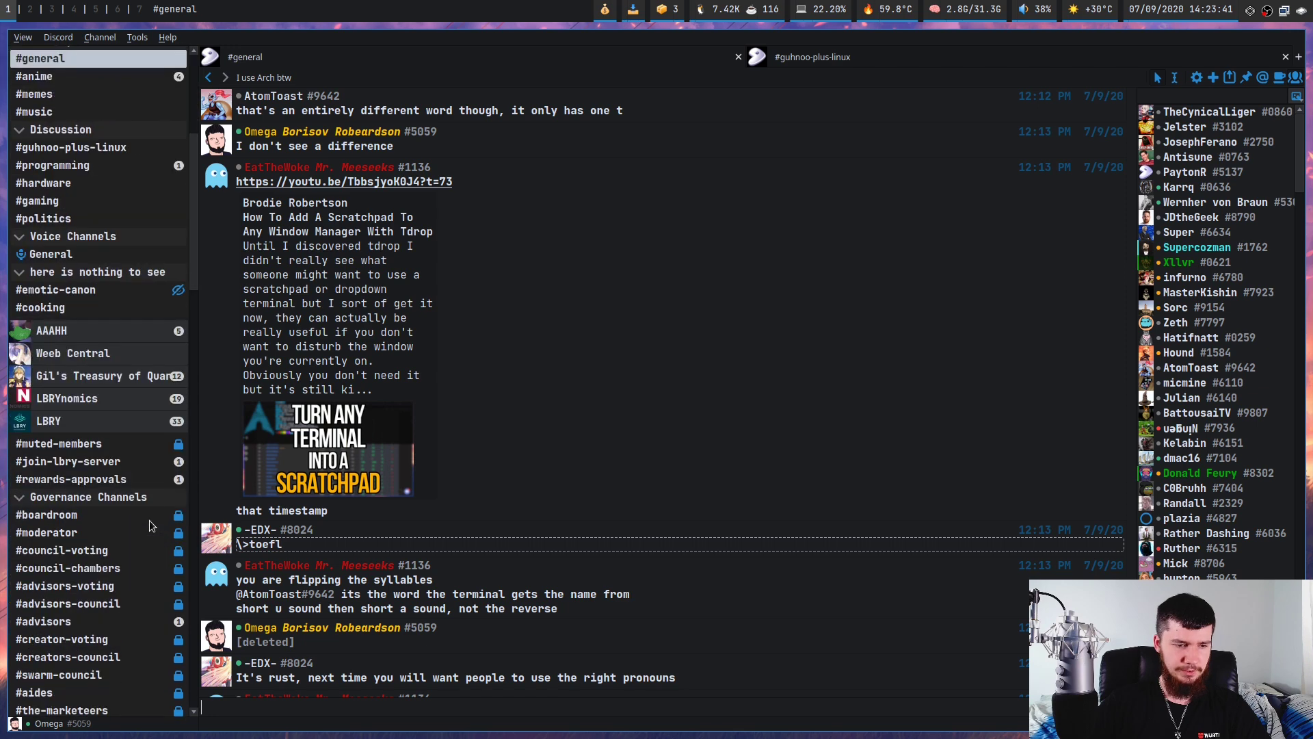
{"action": "left_click", "coordinate": [75, 398]}
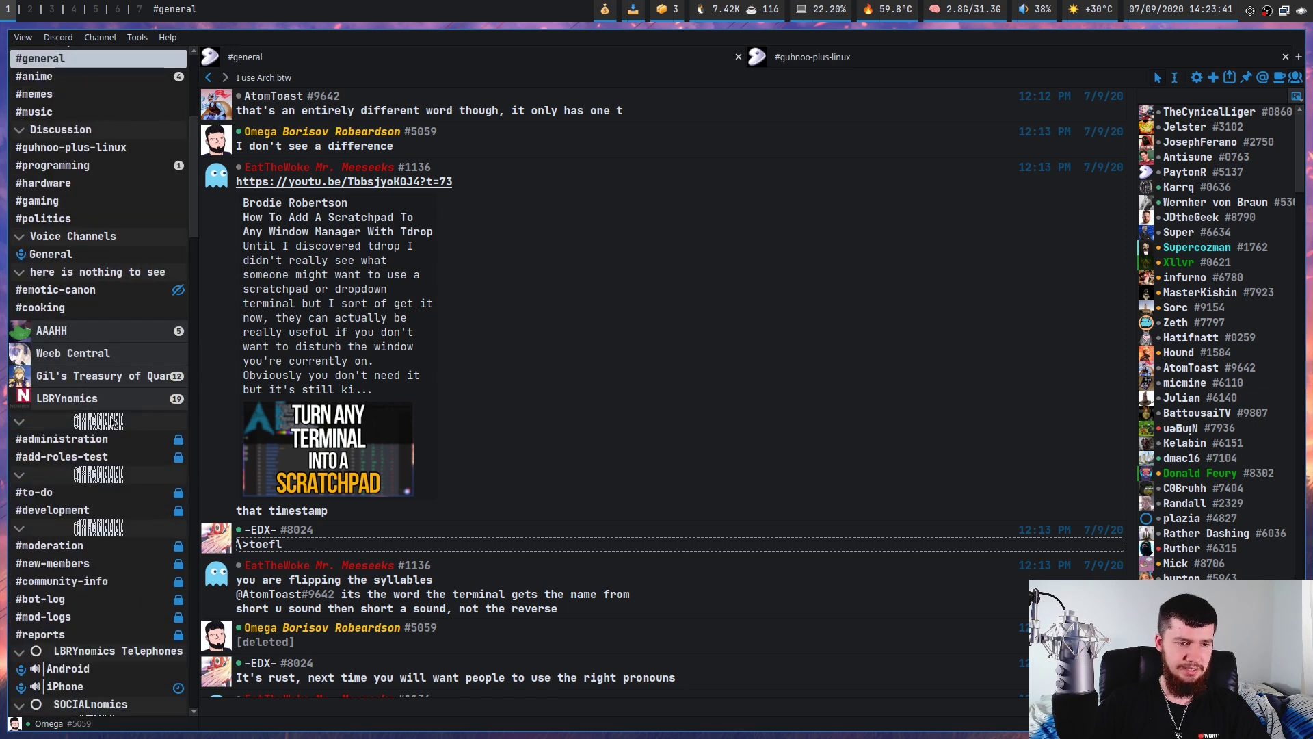